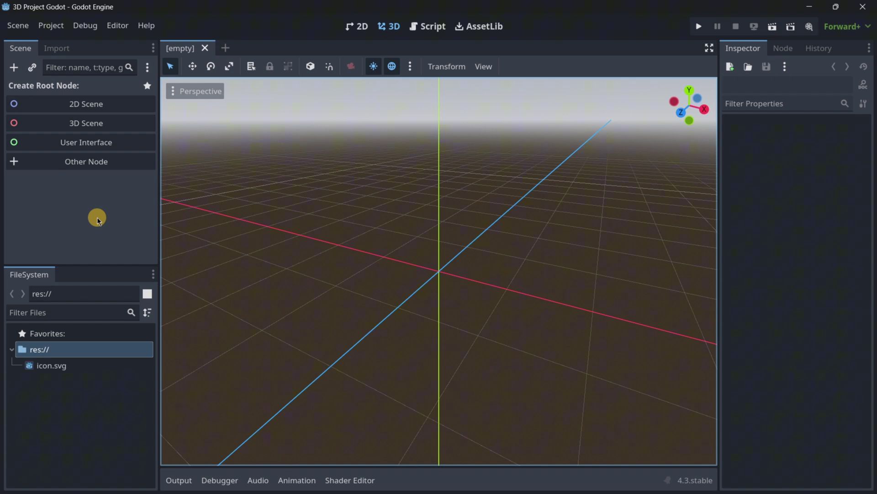
- Create a 3D scene with the root node renamed to Main and save it as main.tscn
left_click(88, 130)
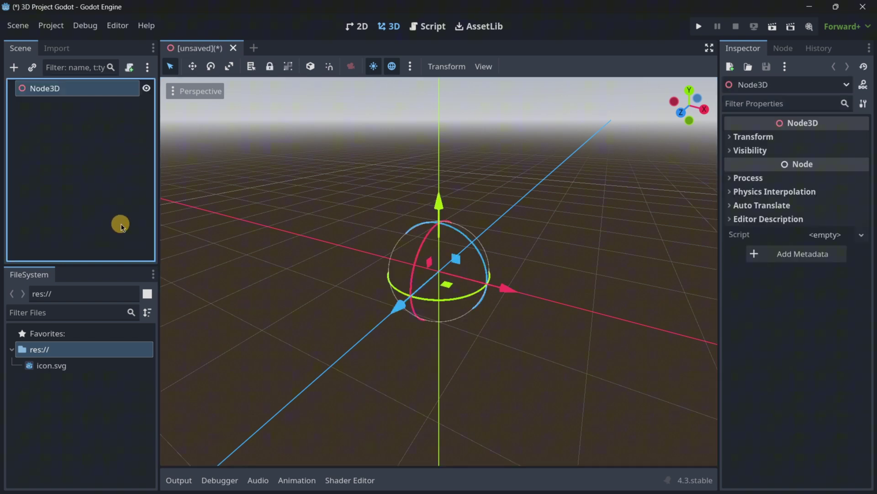
key("F2")
type("Main")
key("Return")
key("ctrl+s")
key("Return")
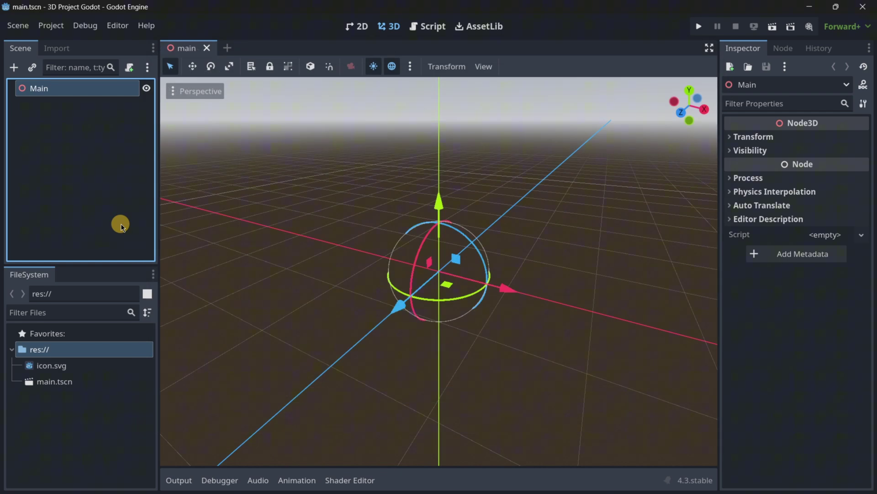
- Add a StaticBody3D under Main and a MeshInstance3D under the StaticBody3D
key("ctrl+a")
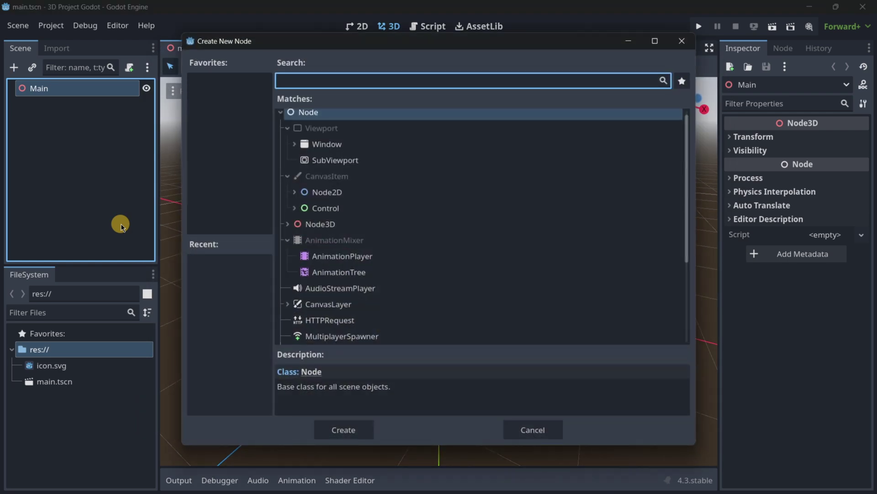
type("static")
key("Return")
key("ctrl+a")
type("mesh")
key("Return")
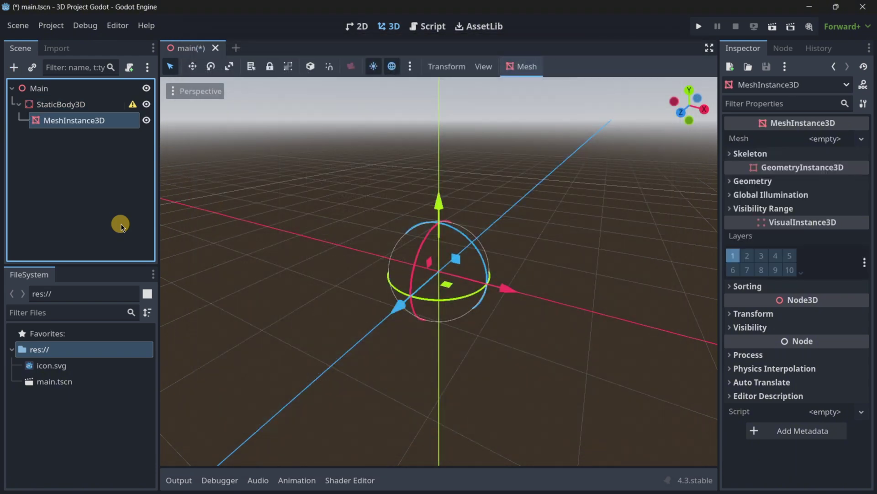
key("Up")
key("ctrl+a")
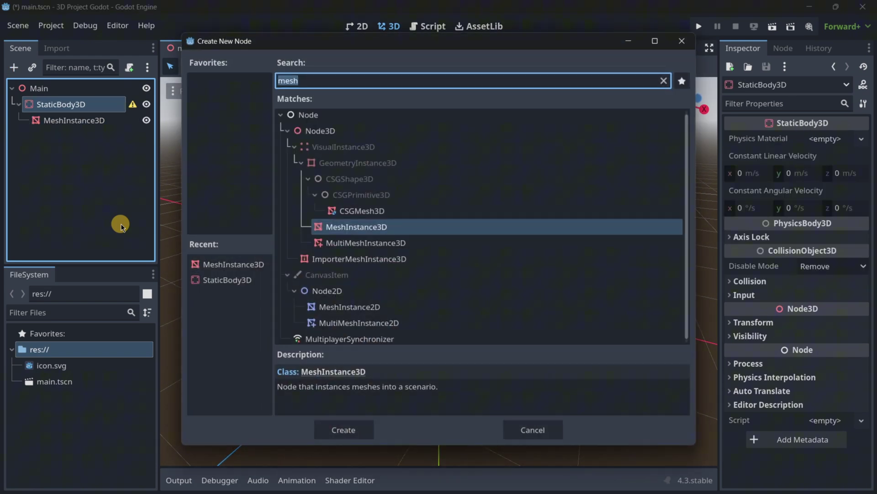
key("Escape")
- Assign a new PlaneMesh to the MeshInstance3D
left_click(69, 120)
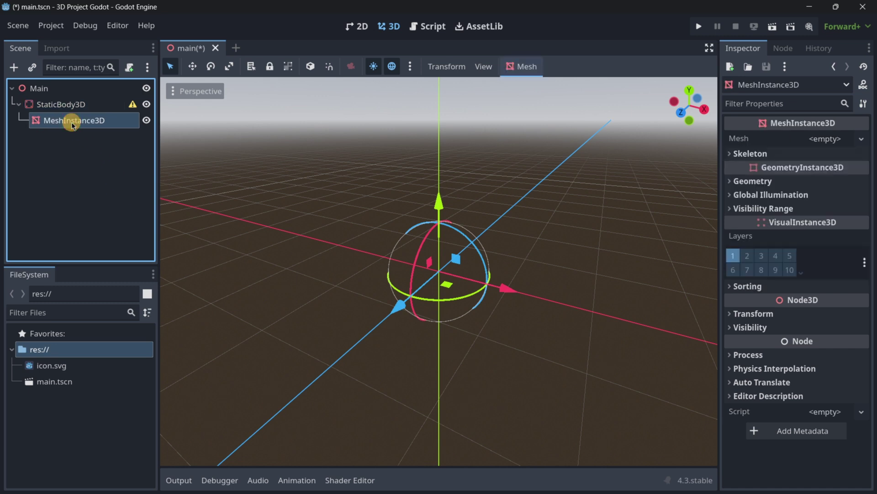
left_click(816, 138)
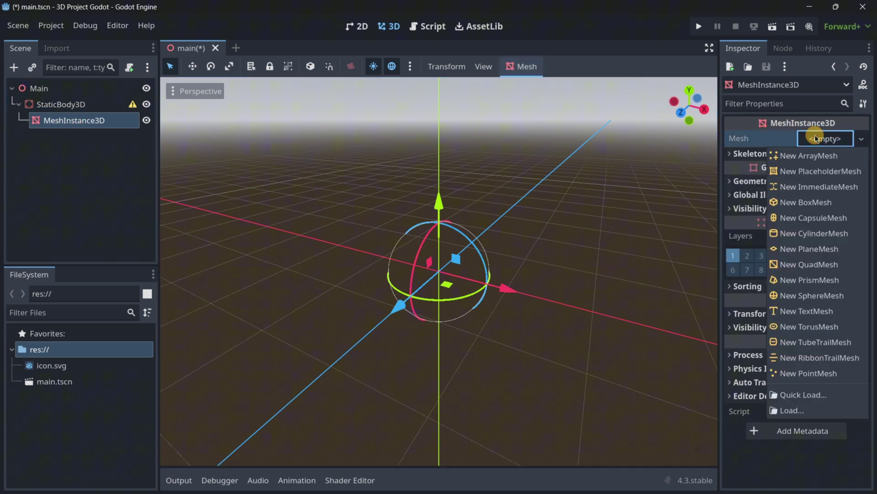
left_click(805, 250)
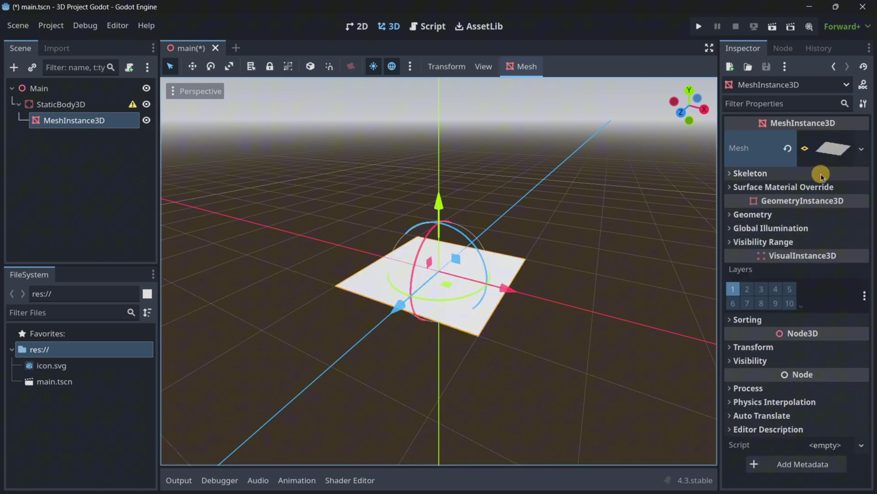
- Set the plane mesh's size to 10 m in x and 10 m in y
left_click(833, 147)
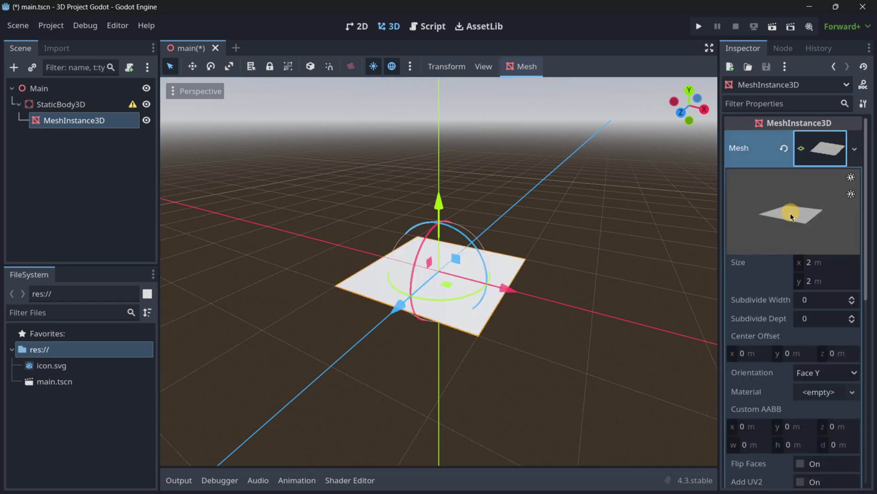
left_click(813, 263)
type("10")
key("Tab")
type("10")
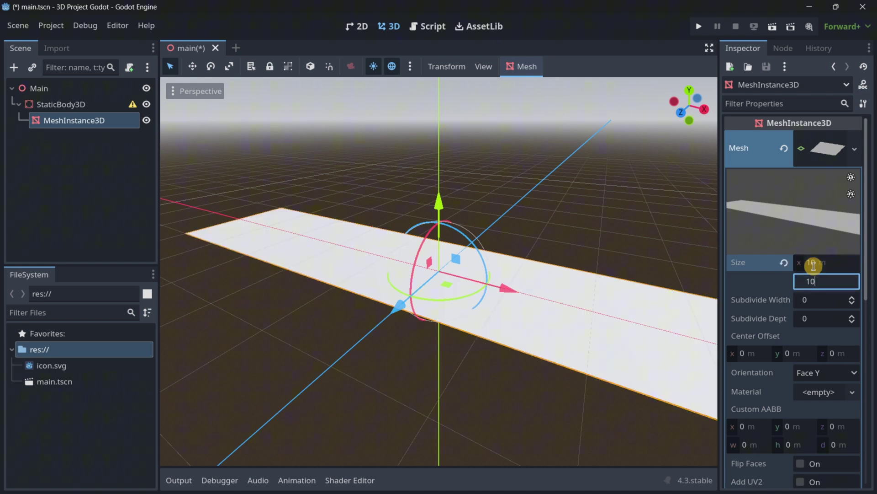
key("Return")
- Generate a Trimesh collision shape from the plane mesh, placed as Static Body Child
left_click(524, 68)
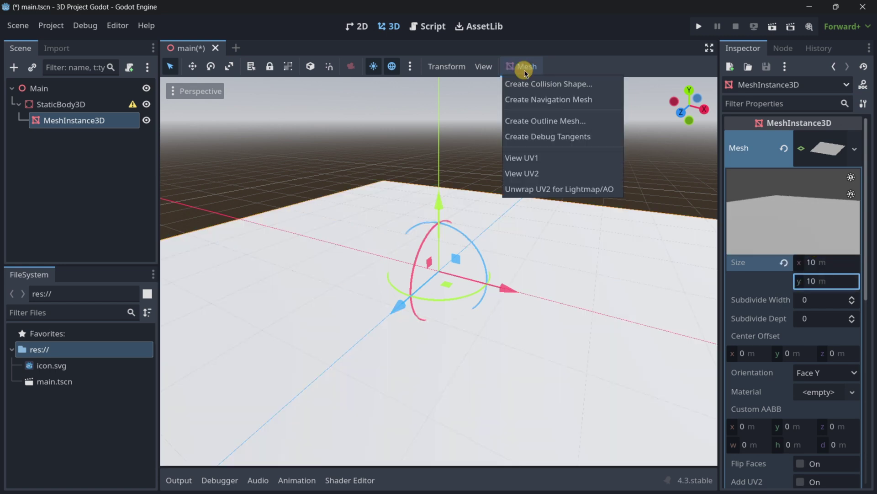
left_click(536, 84)
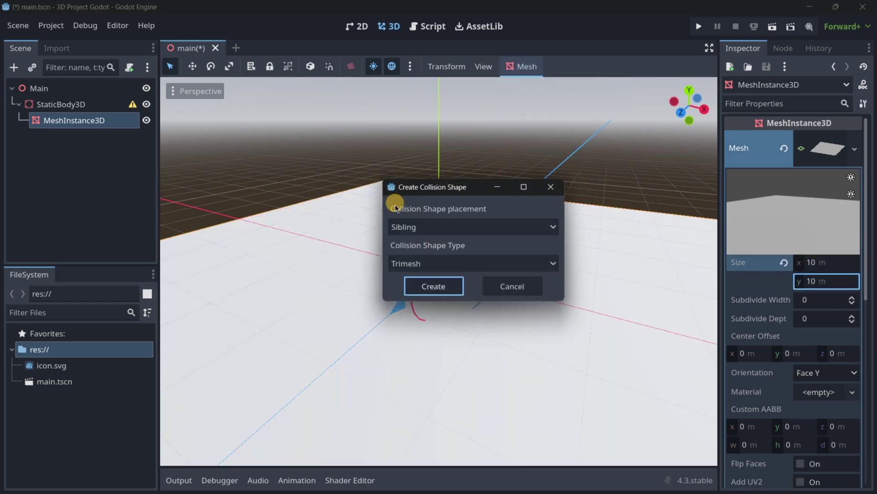
left_click(434, 268)
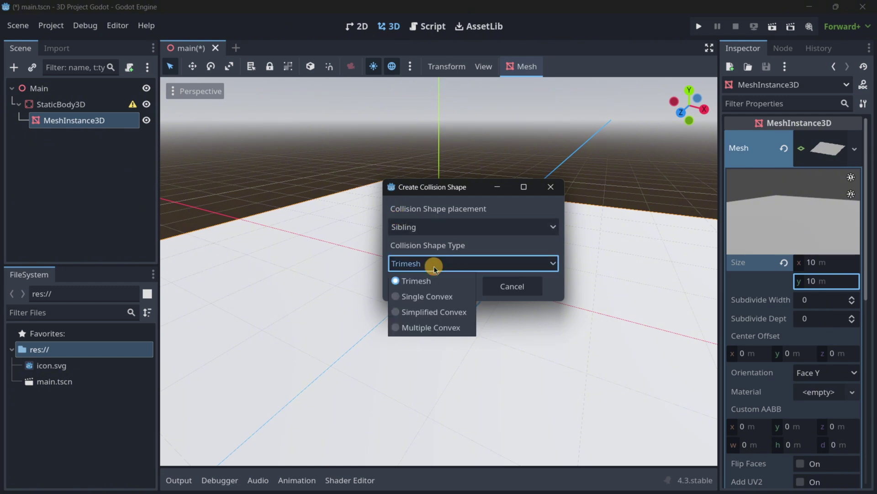
left_click(429, 228)
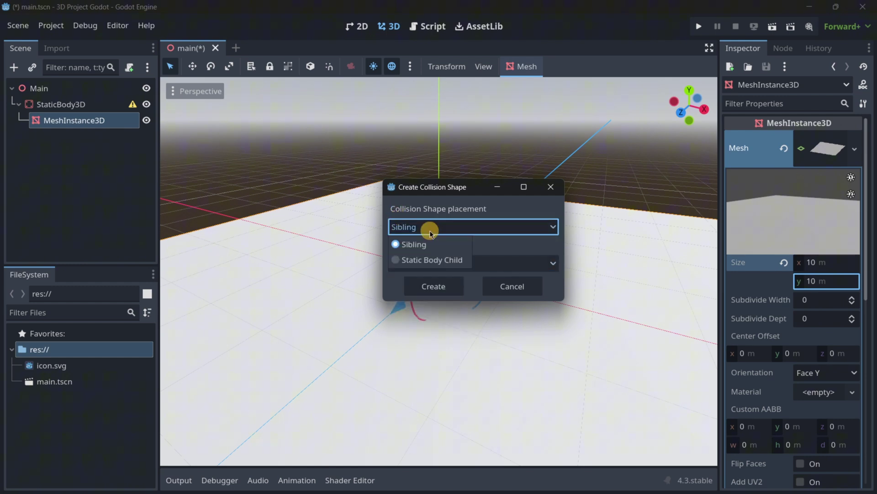
left_click(432, 260)
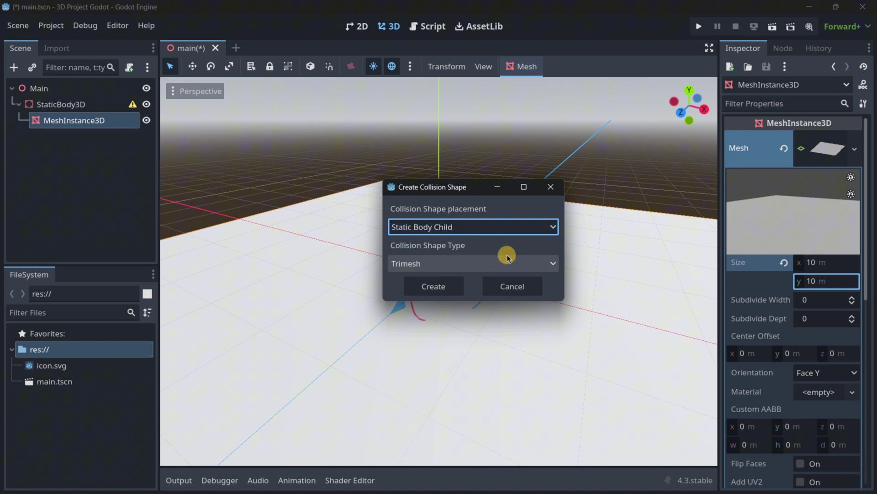
left_click(433, 286)
- Move the CollisionShape3D directly under the outer StaticBody3D and delete the nested StaticBody3D
left_click_drag(87, 152, 70, 106)
left_click(74, 140)
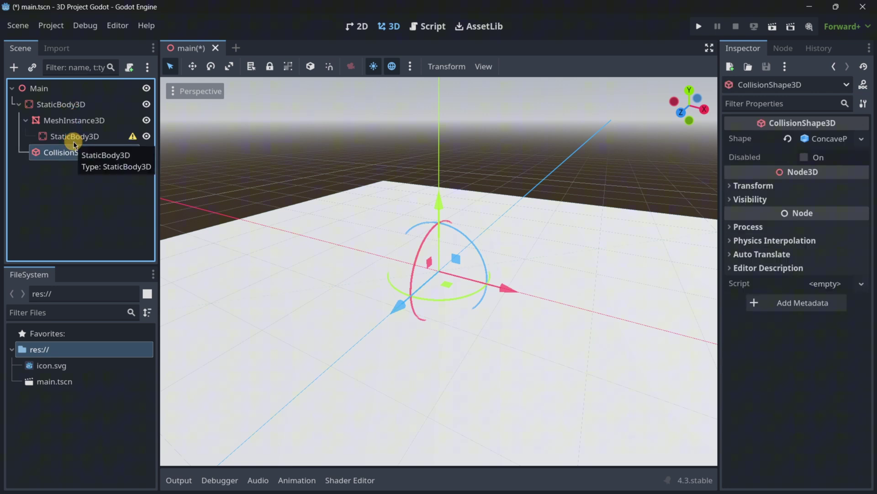
left_click(73, 143)
key("Delete")
key("Return")
left_click(74, 143)
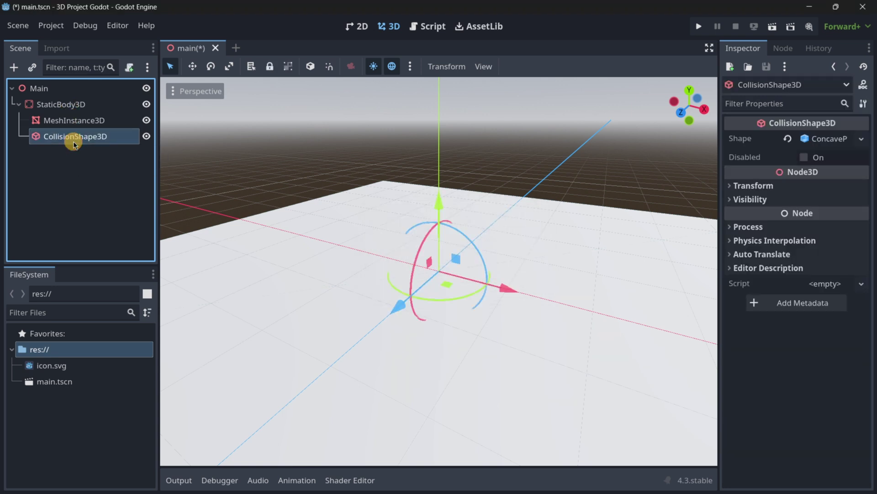
- Clear the CollisionShape3D's concave polygon shape and assign a new BoxShape3D instead
scroll(444, 269, "down", 5)
scroll(363, 273, "up", 3)
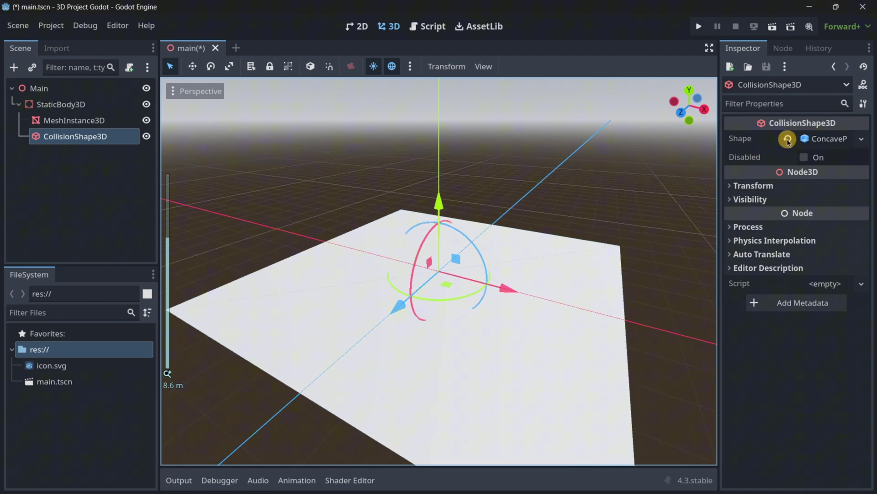
left_click(818, 139)
left_click(788, 141)
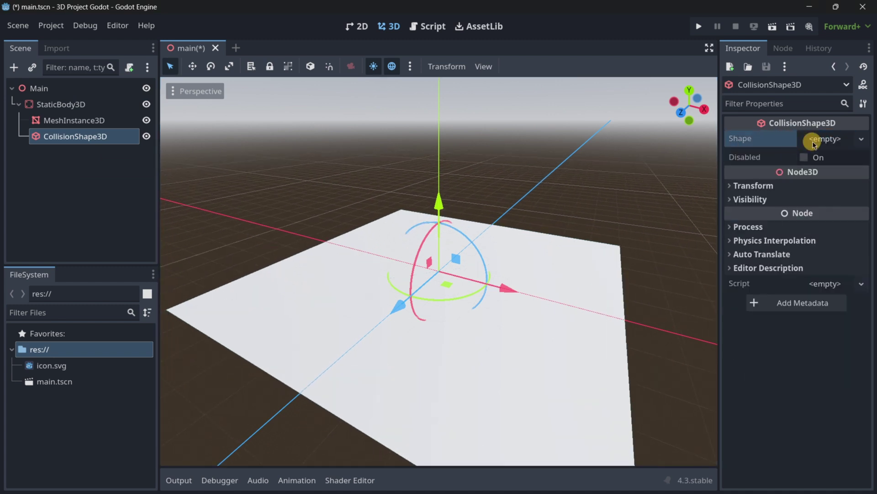
left_click(819, 140)
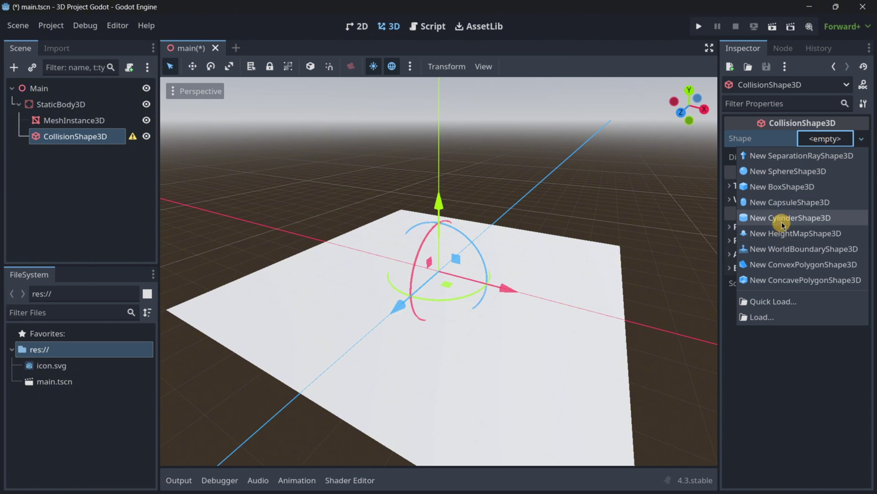
left_click(782, 185)
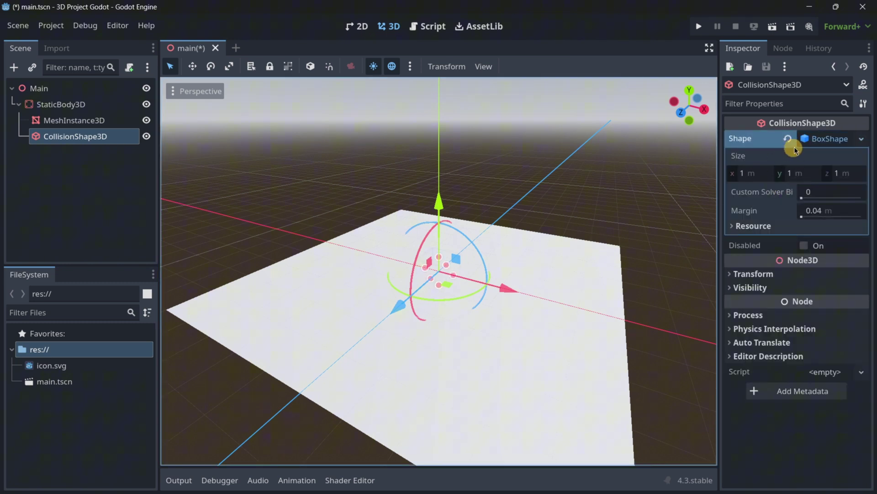
- Set the box collision shape's size to 10 m in both x and z
left_click(816, 138)
left_click(818, 139)
left_click(760, 174)
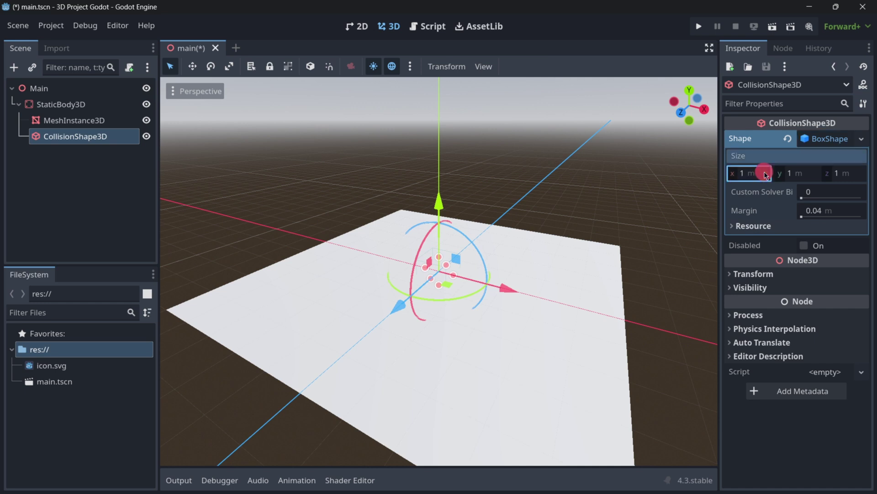
type("10")
key("Return")
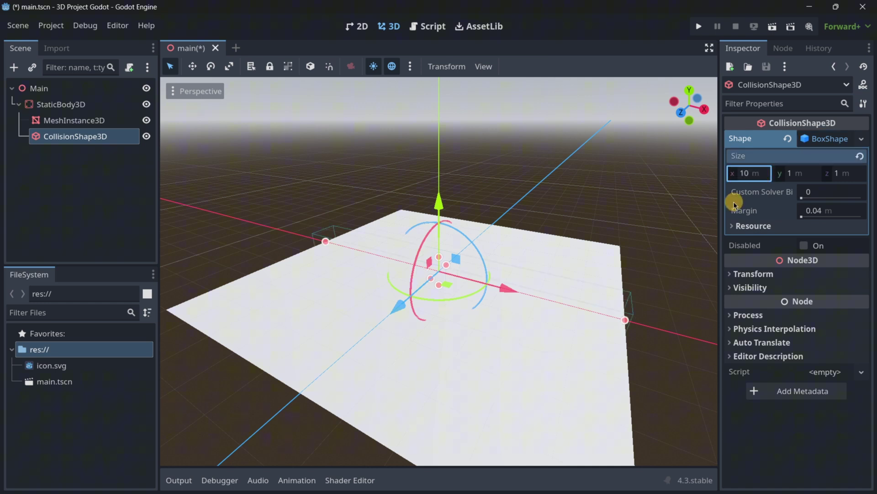
key("Tab")
key("Tab")
type("10")
key("Return")
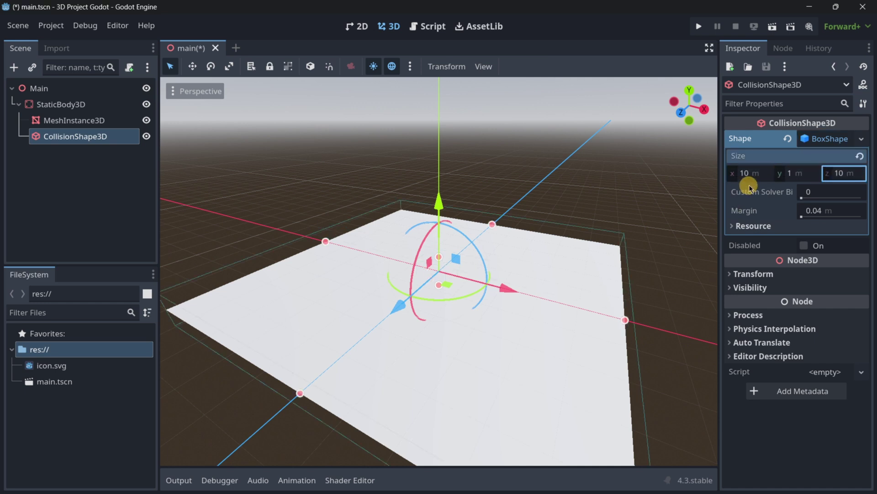
- Set the box collision shape's y size to 0.1 m and check its thickness from the side
left_click(802, 174)
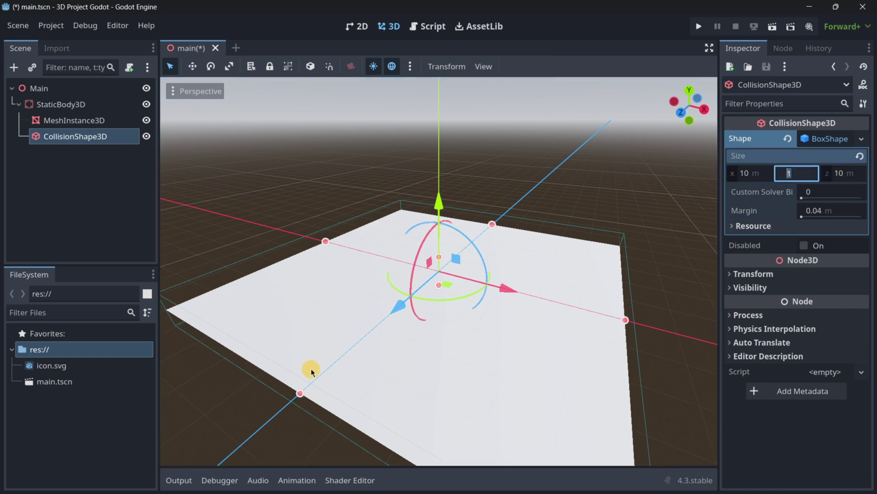
key("Return")
right_click_drag(311, 349, 439, 253)
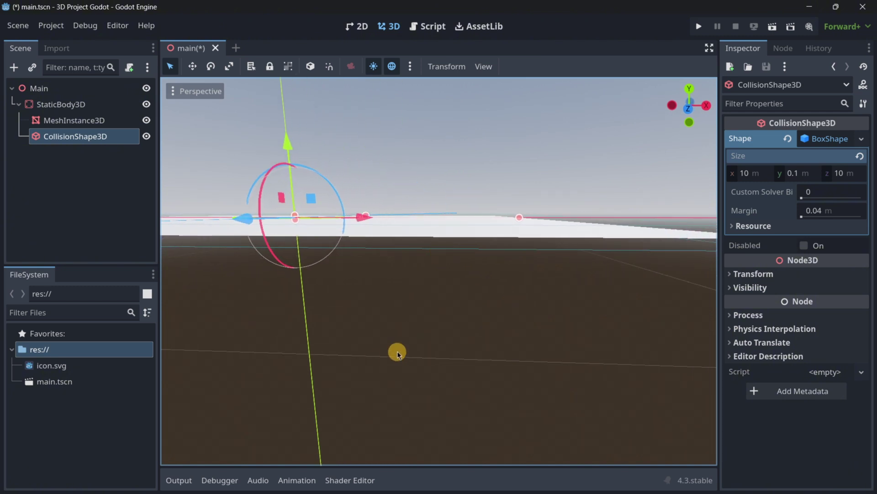
scroll(371, 238, "down", 12)
right_click_drag(371, 238, 439, 253)
- Rename the StaticBody3D node to Ground
left_click(72, 112)
key("F2")
type("Ground")
key("Return")
- Save the Ground branch as a separate scene named ground.tscn
right_click(64, 109)
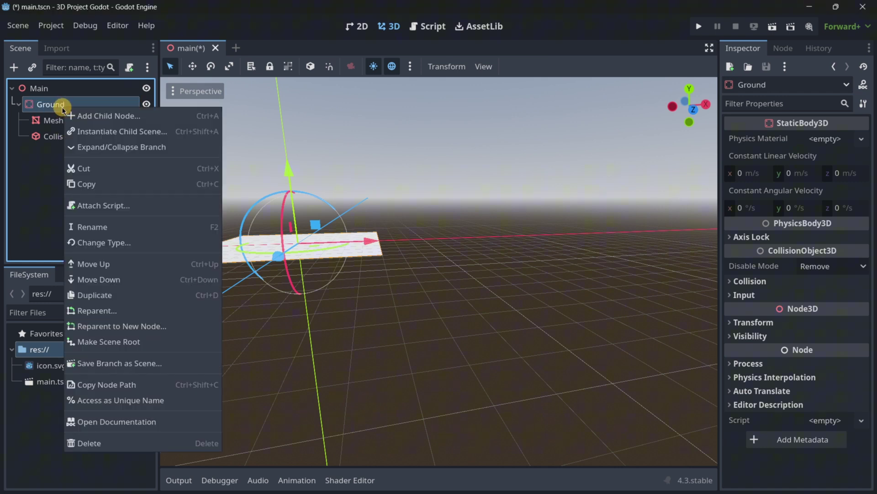
left_click(135, 360)
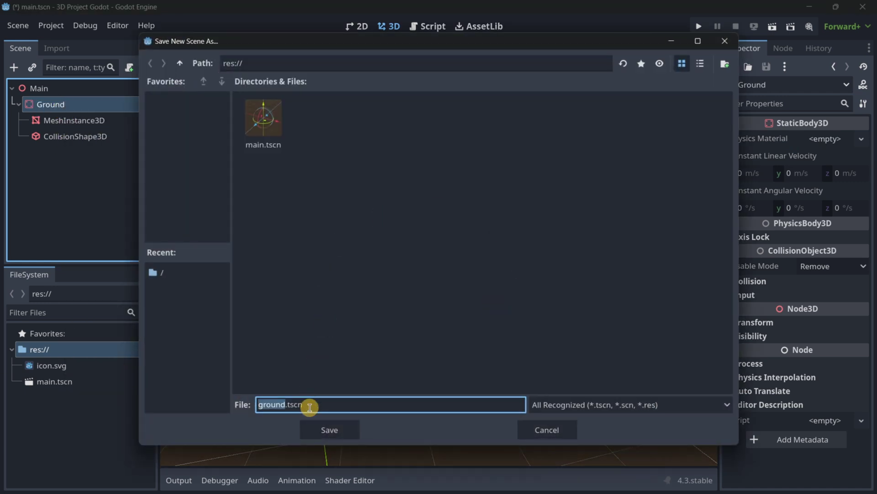
left_click(331, 426)
- Open the Ground scene to look at its nodes, close it and view the ground in the main scene
left_click(133, 105)
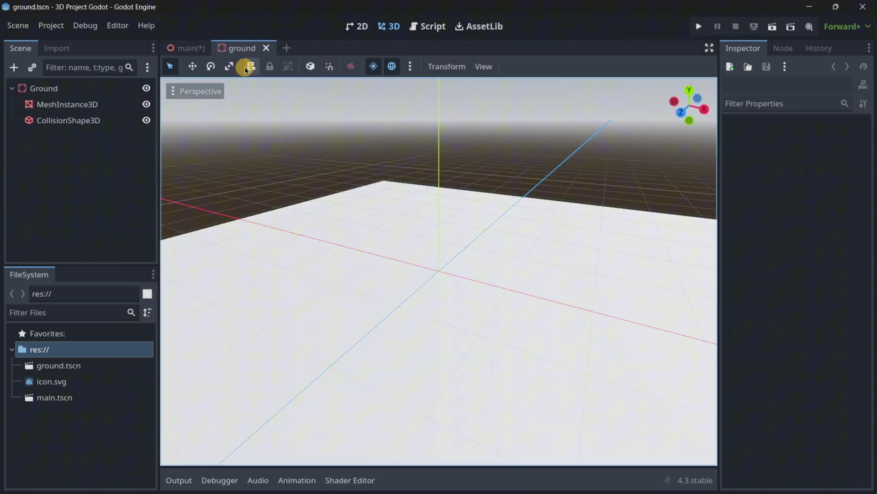
left_click(266, 48)
middle_click_drag(291, 135, 312, 182)
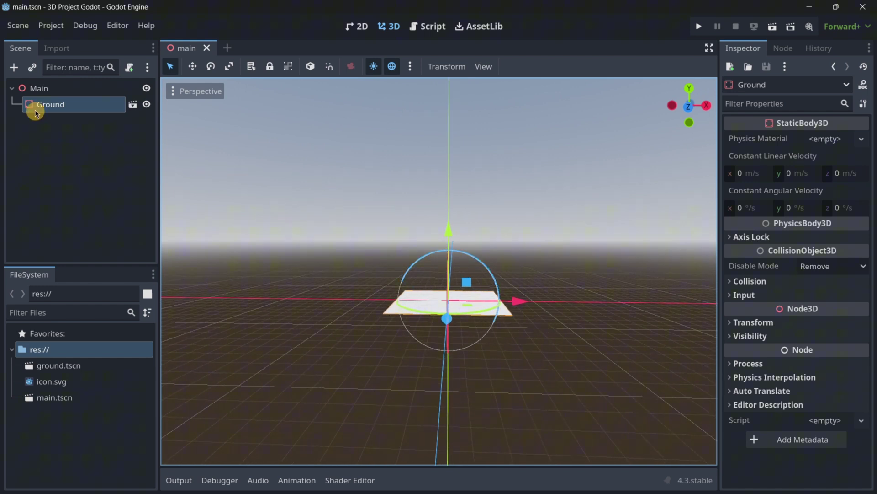
- Add a CharacterBody3D as a child of the Main node
left_click(28, 87)
left_click(14, 67)
type("character")
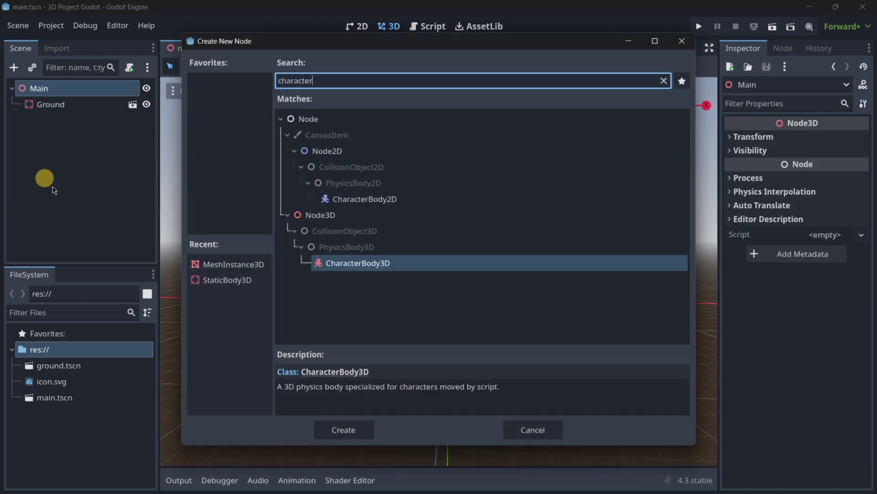
double_click(366, 264)
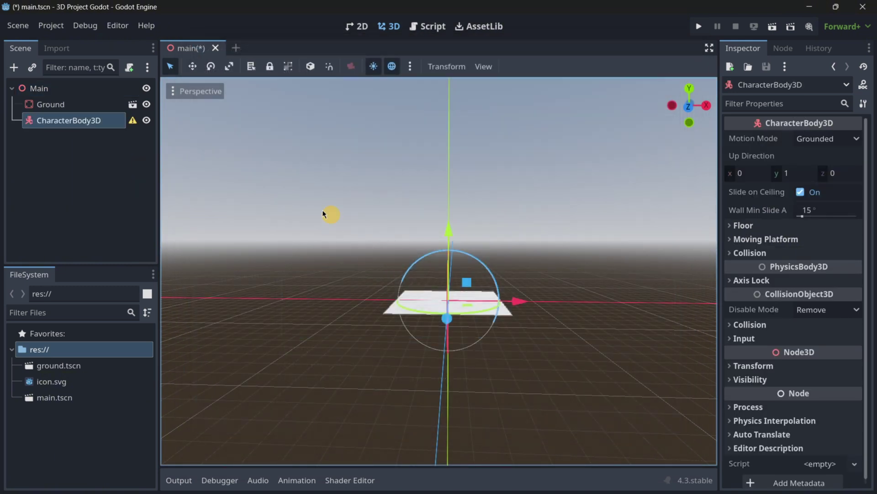
- Attach a new GDScript, character_body_3d.gd, to the CharacterBody3D using the CharacterBody3D: Basic Movement template
left_click(130, 67)
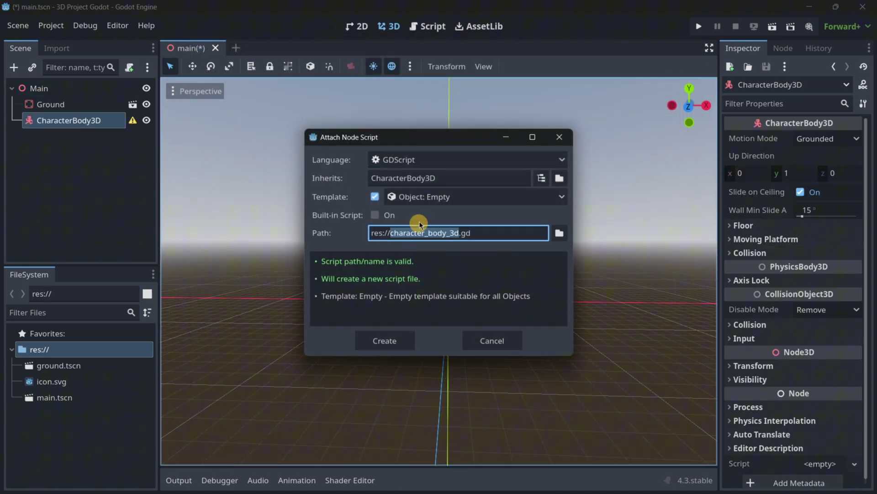
left_click(420, 197)
left_click(470, 230)
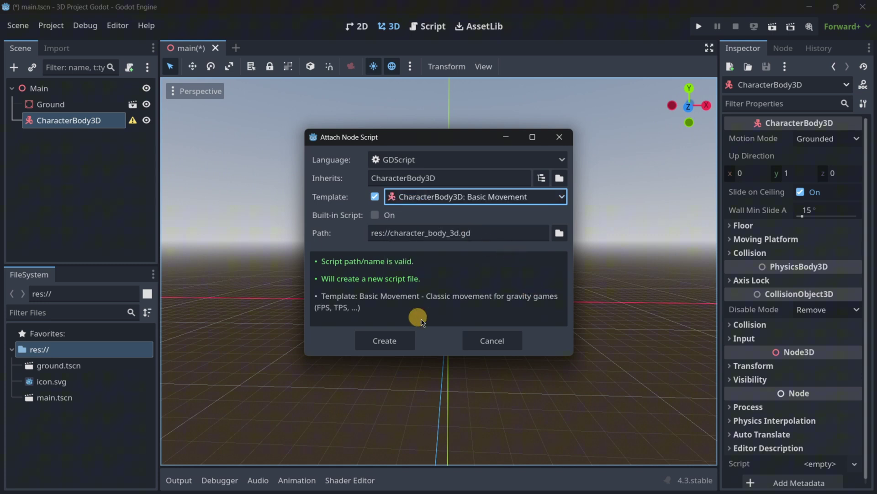
left_click(384, 340)
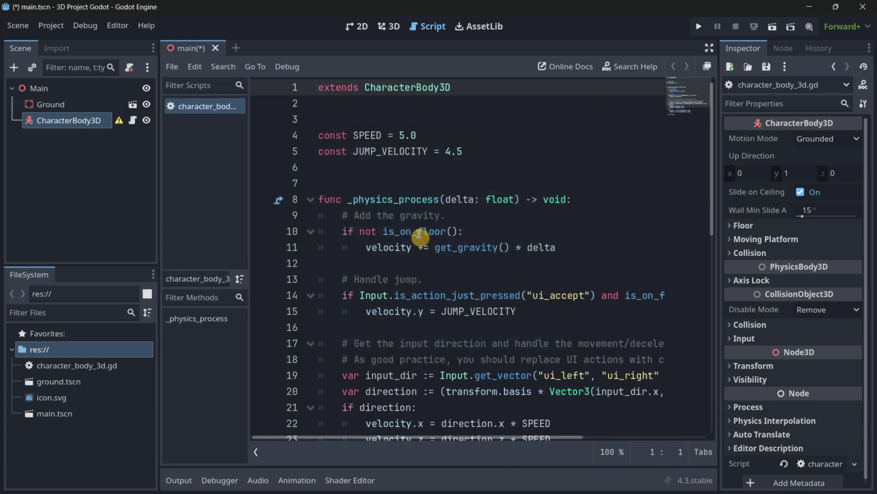
- Look through the generated movement script and return to the 3D view of the scene
scroll(454, 183, "down", 5)
scroll(461, 231, "up", 6)
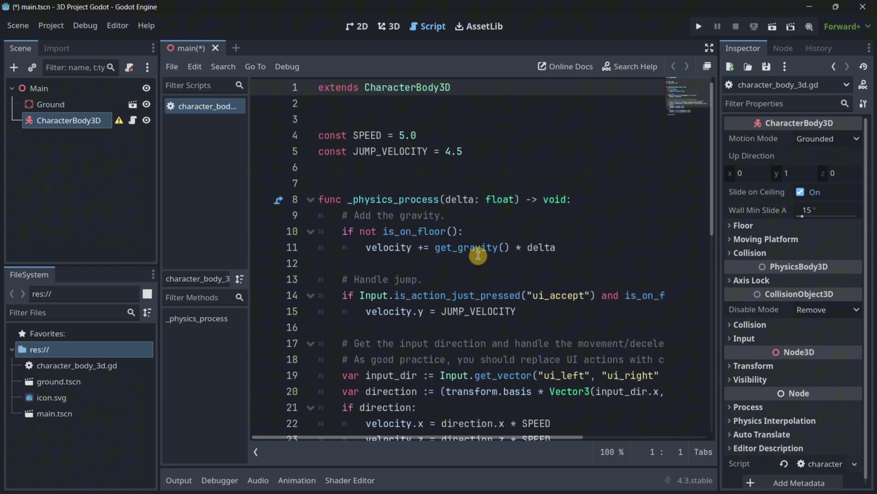
left_click(357, 26)
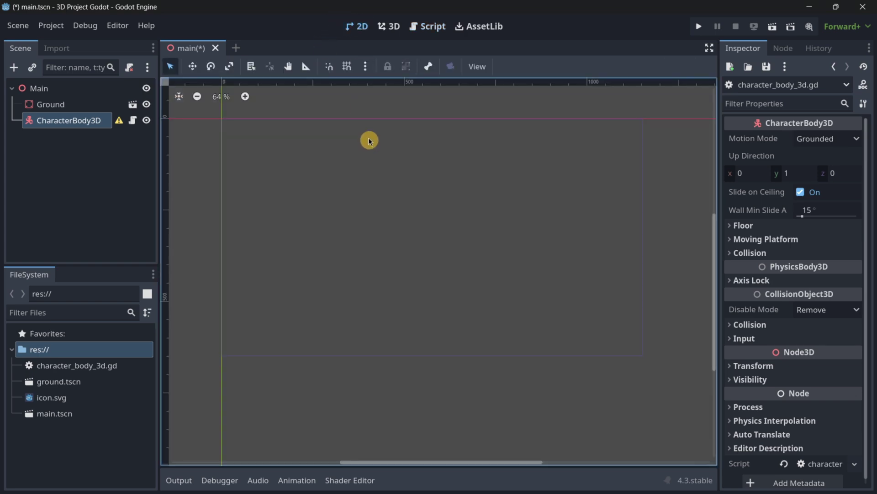
left_click(389, 26)
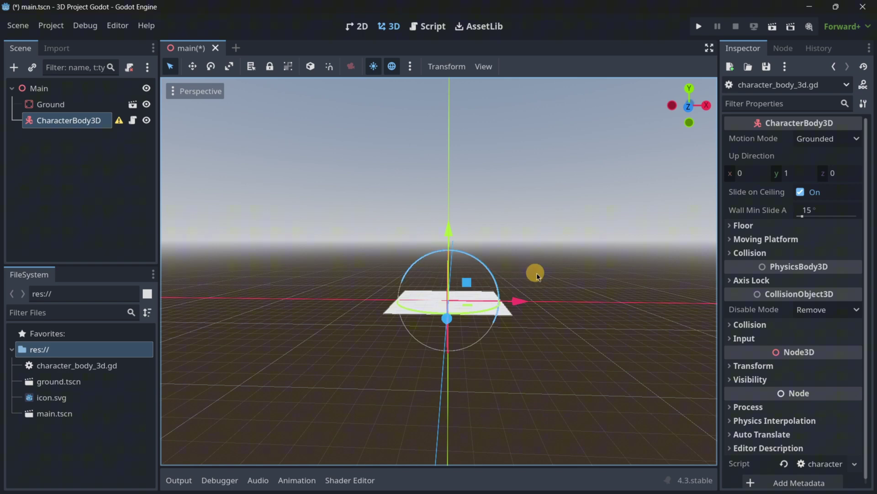
- Add a MeshInstance3D as a child of the CharacterBody3D
right_click_drag(548, 275, 521, 286)
key("w")
left_click(69, 120)
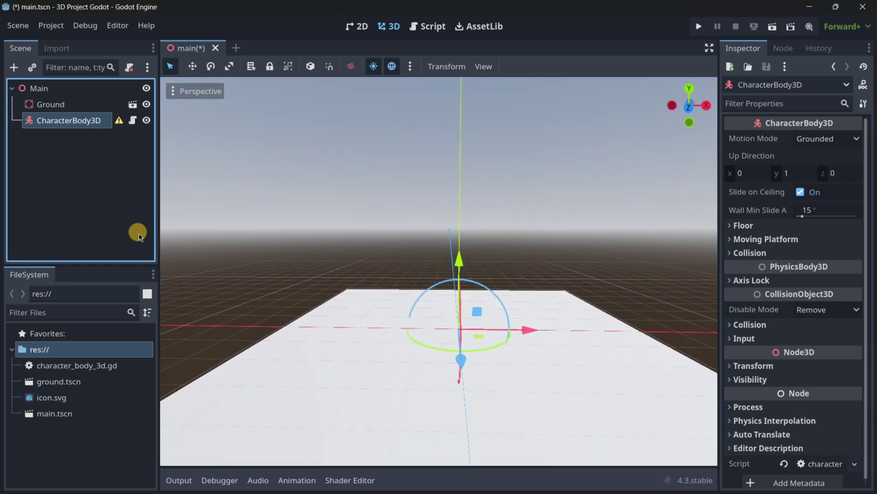
key("ctrl+a")
type("mesh")
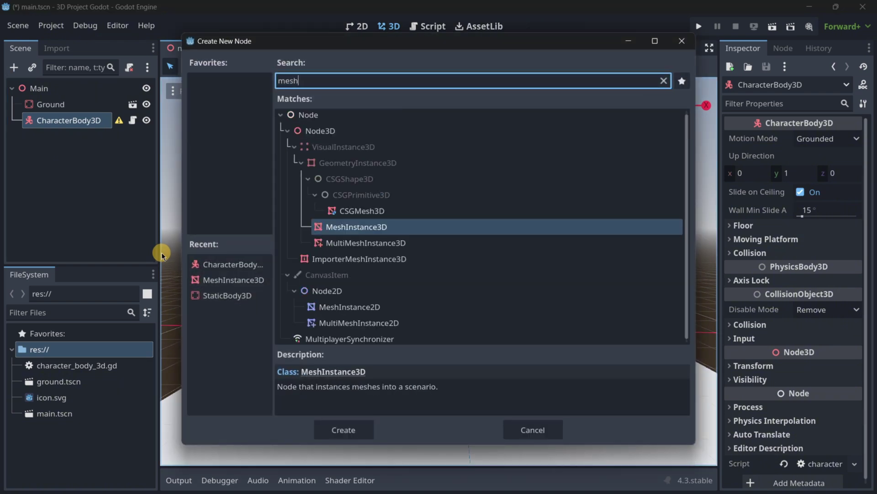
key("Return")
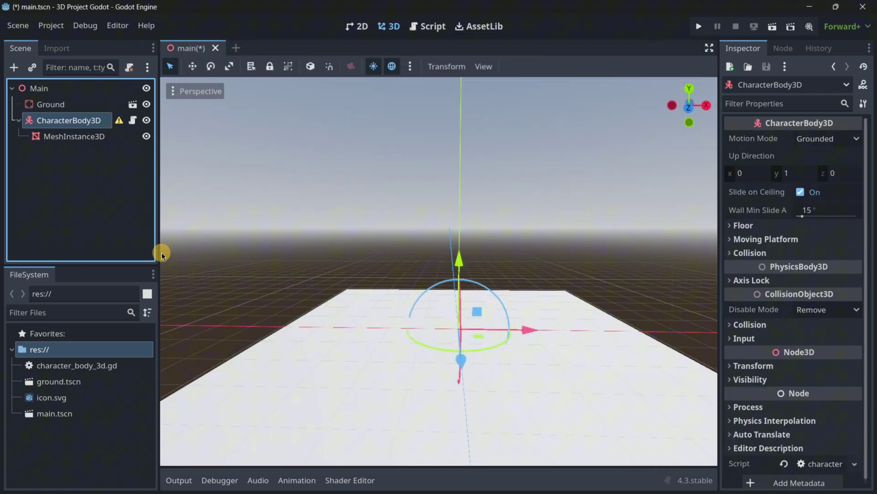
- Assign a new CapsuleMesh to the MeshInstance3D
left_click(825, 140)
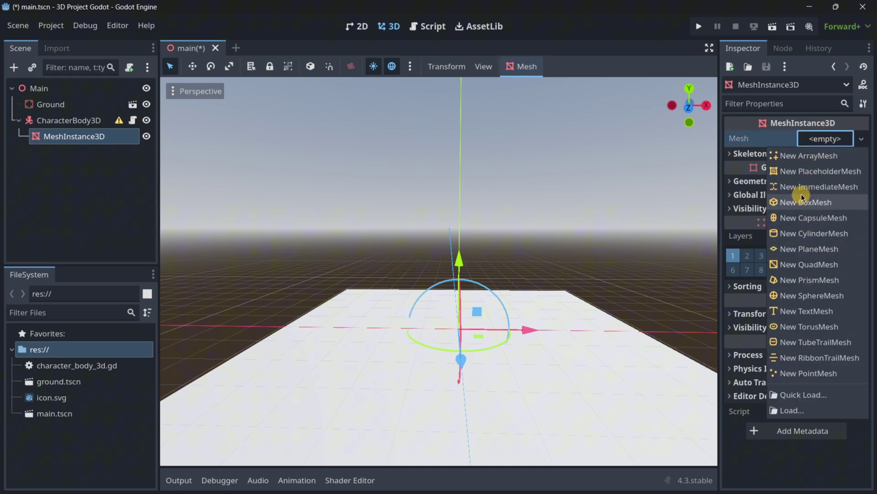
left_click(797, 218)
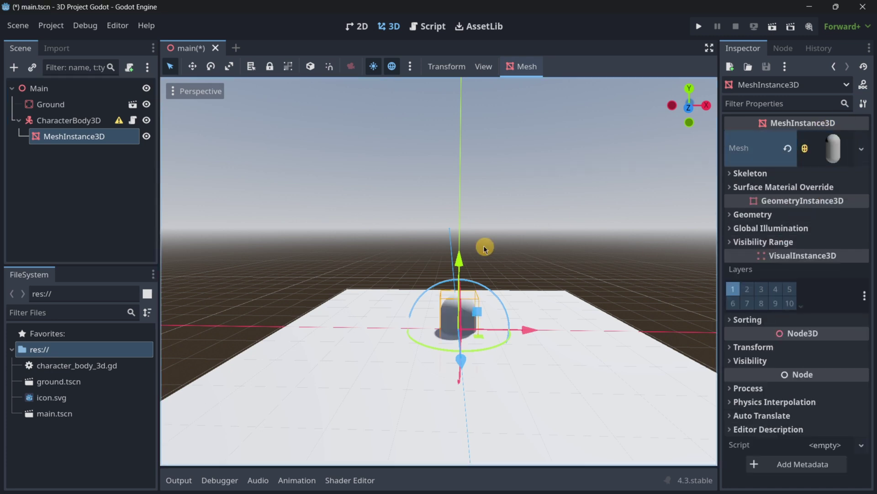
key("f")
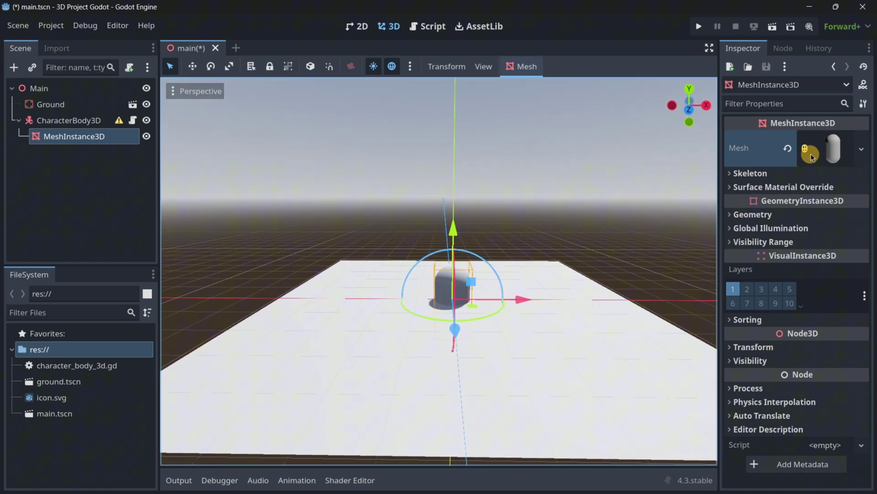
- Expand the capsule mesh's properties and set its height to 1 m
left_click(815, 153)
scroll(766, 276, "down", 5)
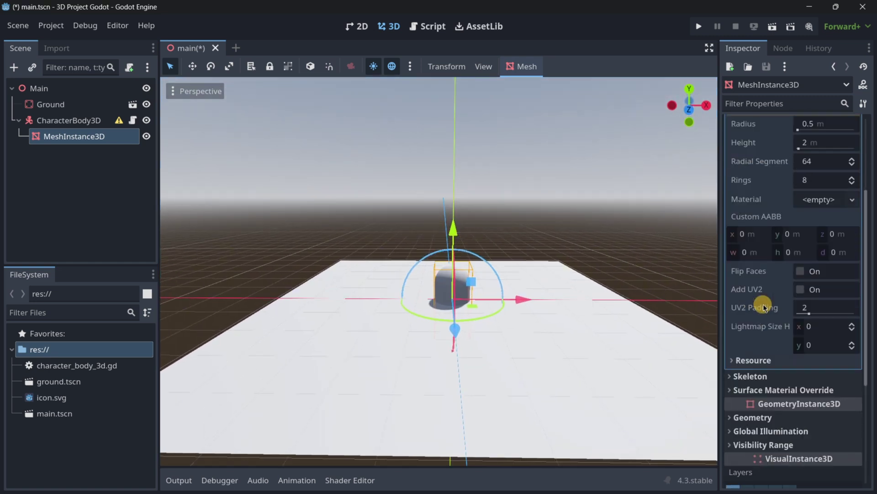
scroll(777, 274, "up", 5)
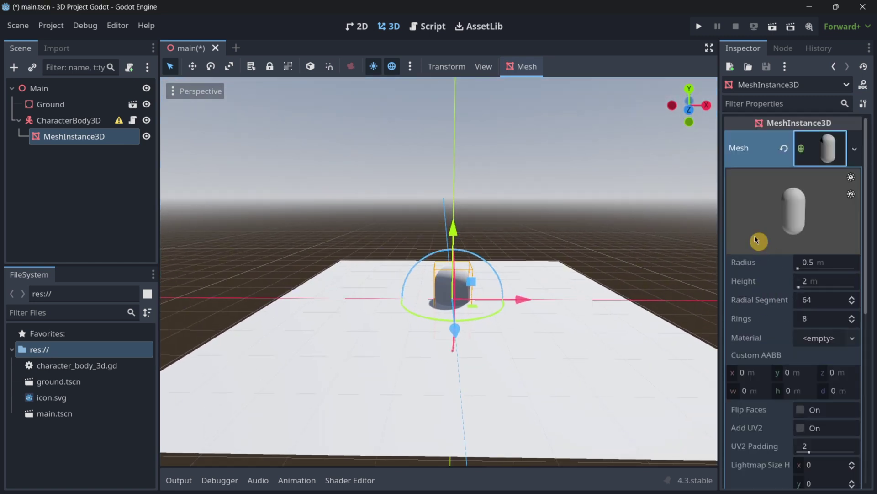
left_click(804, 281)
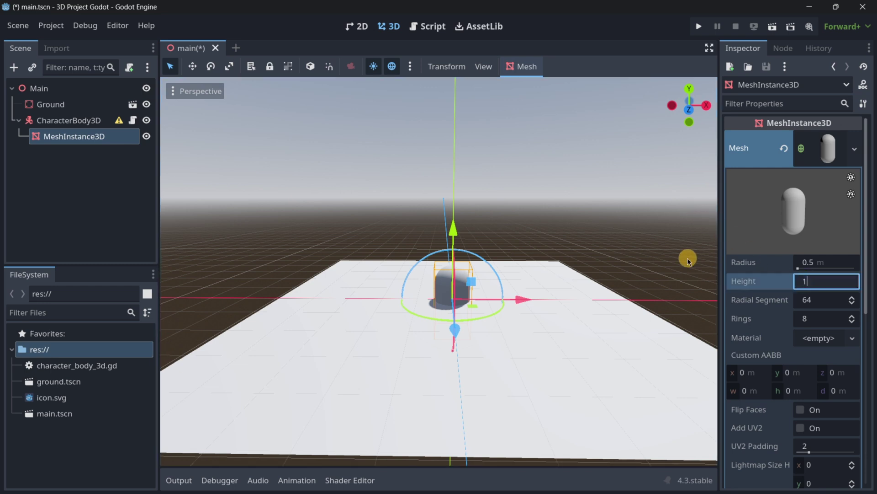
key("Return")
- Move the capsule mesh about 1.4 m up above the ground and set its radius to 0.25 m
left_click_drag(455, 231, 475, 187)
left_click_drag(805, 262, 798, 269)
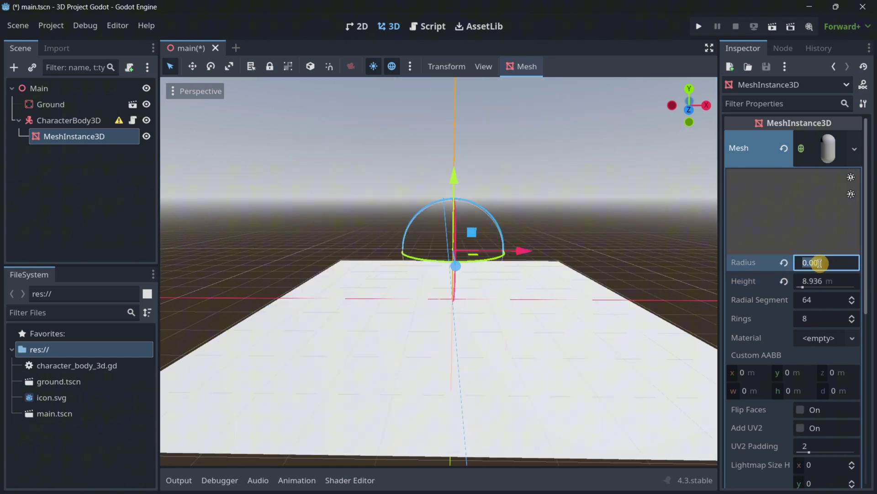
type("0.25")
key("Return")
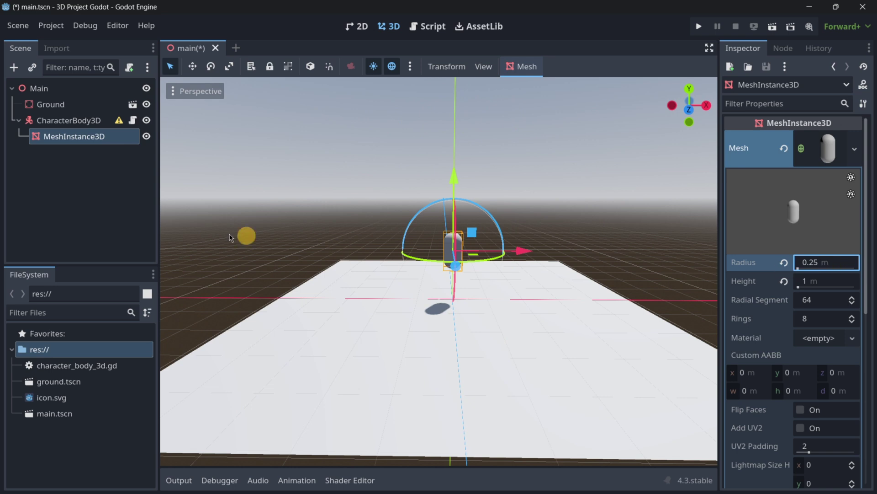
- Add a CollisionShape3D as a child of the CharacterBody3D and assign it a new CapsuleShape3D
left_click(68, 122)
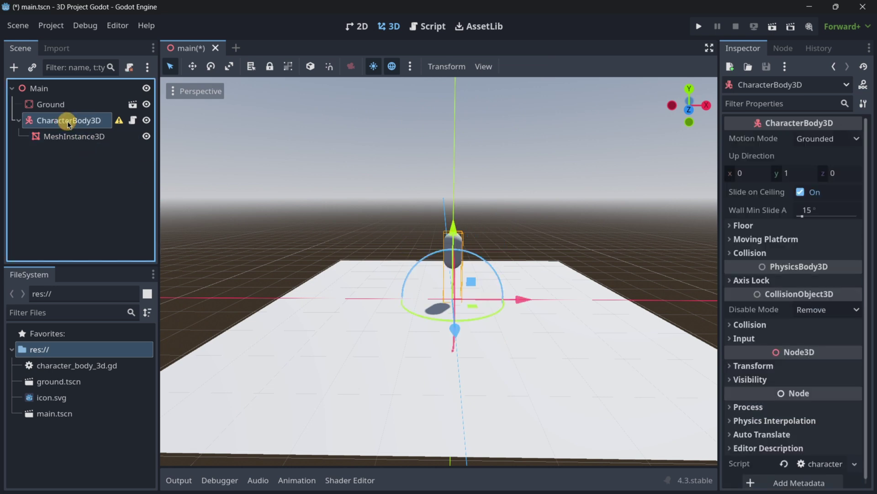
left_click(12, 68)
type("coll")
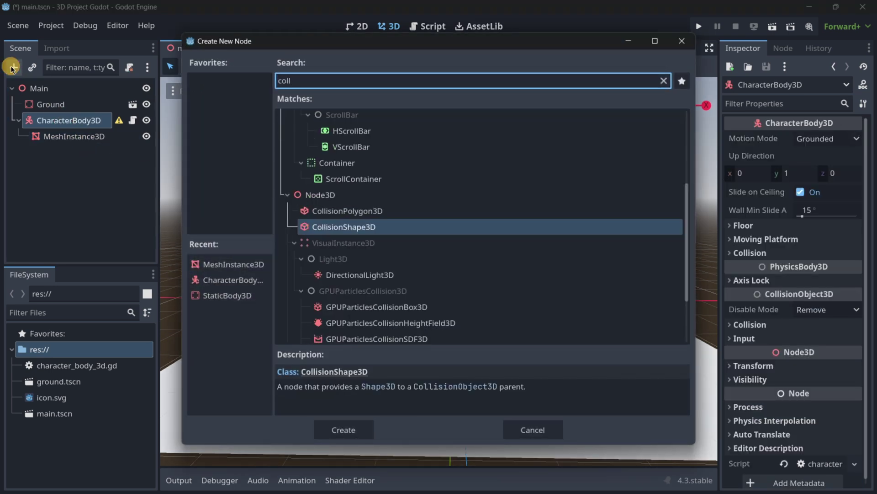
key("Return")
left_click(822, 138)
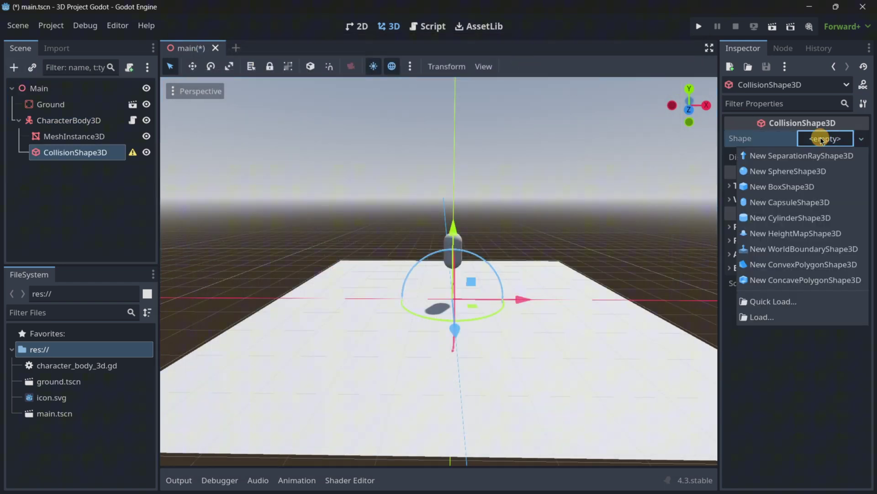
left_click(768, 202)
- Reset the MeshInstance3D's position to the origin
left_click(82, 137)
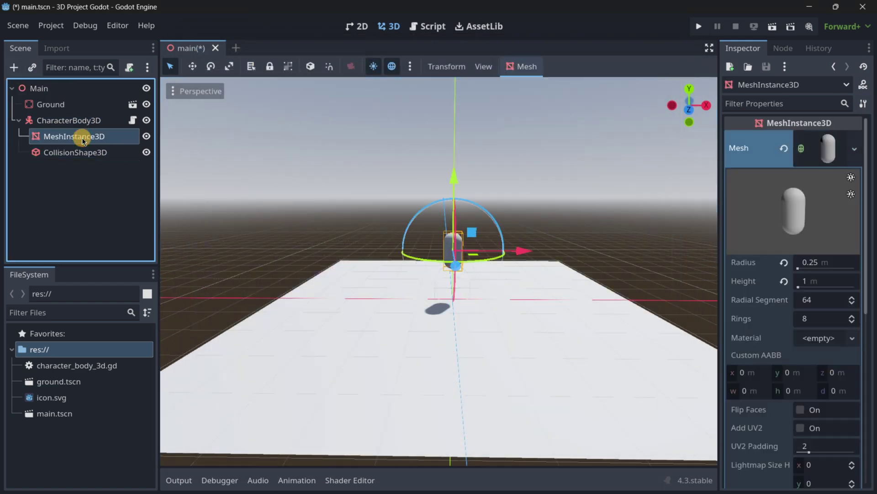
scroll(761, 279, "down", 5)
left_click(753, 358)
scroll(782, 333, "down", 2)
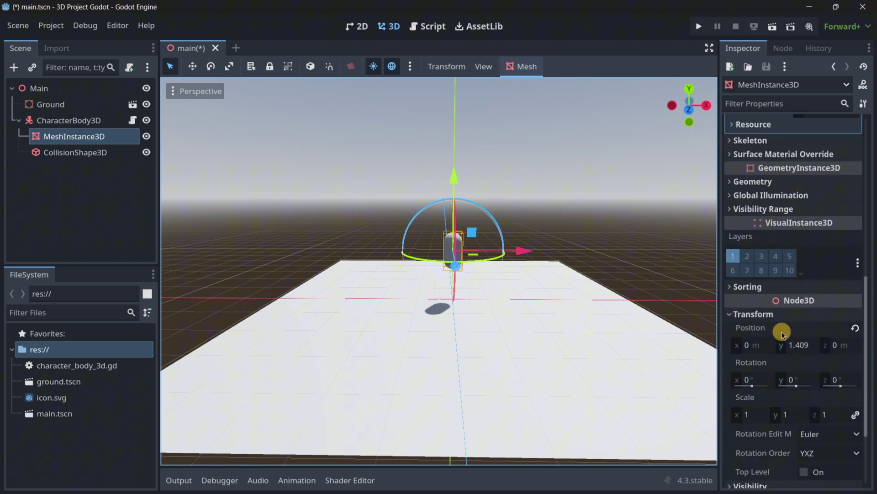
left_click(855, 328)
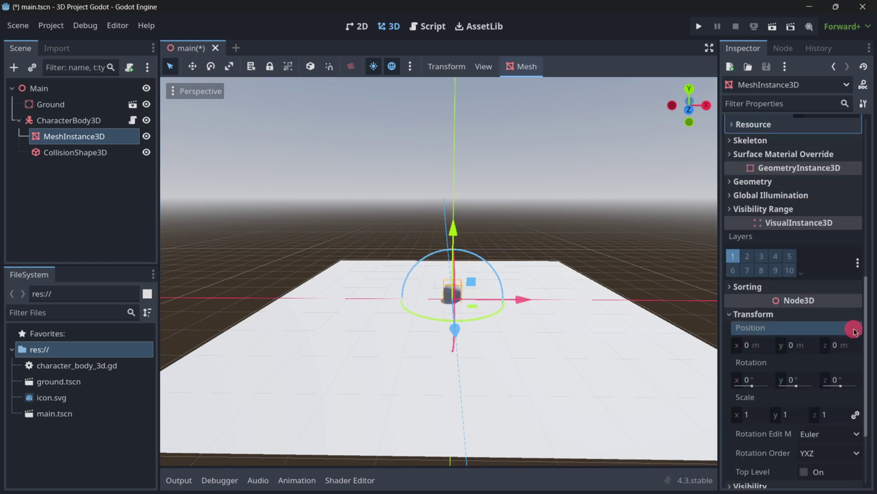
- Match the collision capsule to the mesh by setting its radius to 0.25 m and height to 1 m
left_click(37, 152)
left_click(823, 139)
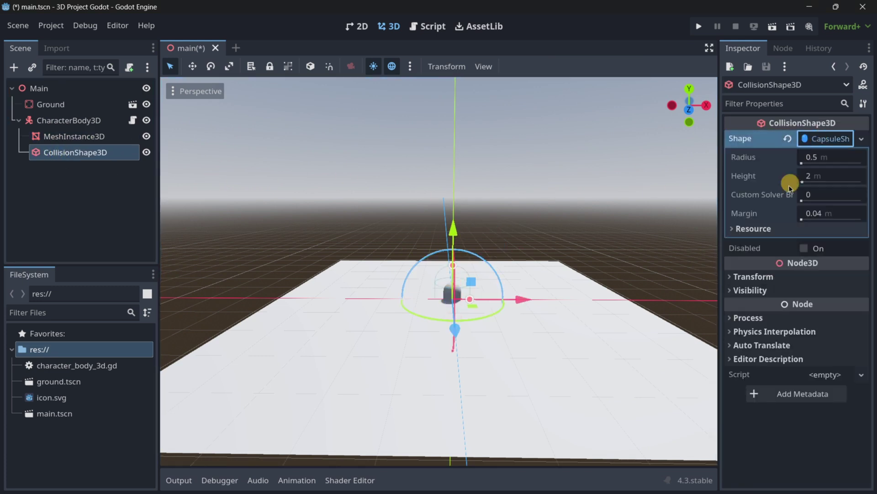
left_click(74, 136)
left_click(828, 148)
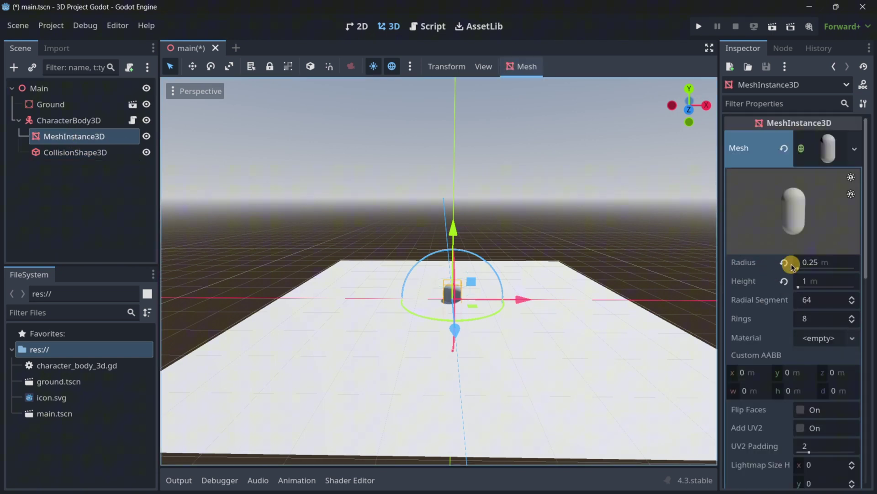
left_click(63, 153)
left_click(818, 159)
type(".25")
key("Tab")
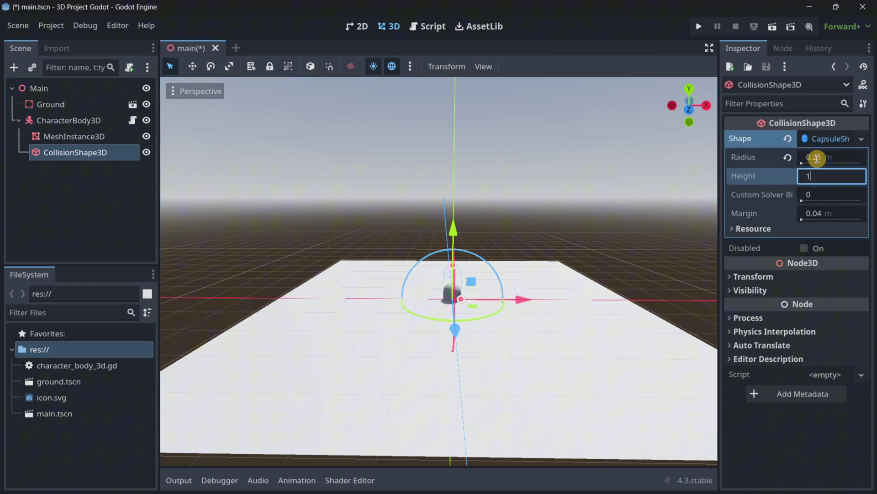
scroll(449, 349, "up", 5)
scroll(418, 291, "down", 3)
mouse_move(417, 292)
right_mouse_down()
mouse_move(438, 253)
mouse_move(429, 303)
right_mouse_up()
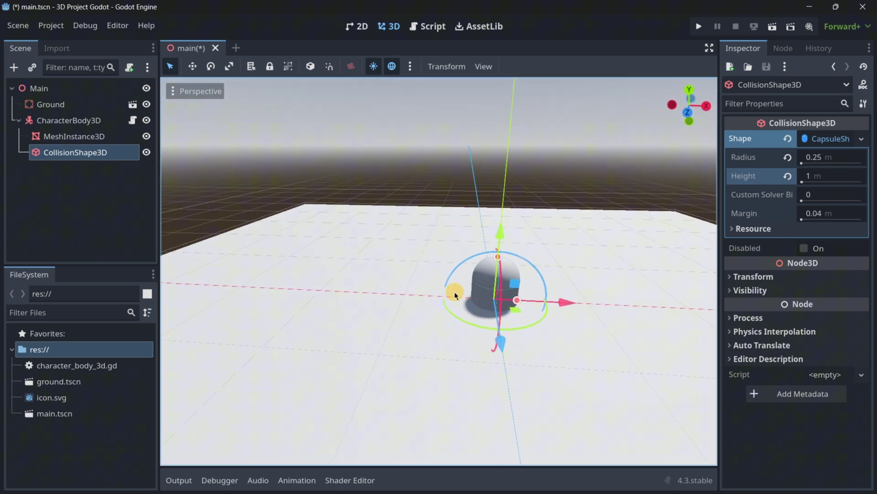
- Rename the CharacterBody3D node as Player
left_click(58, 136)
double_click(52, 121)
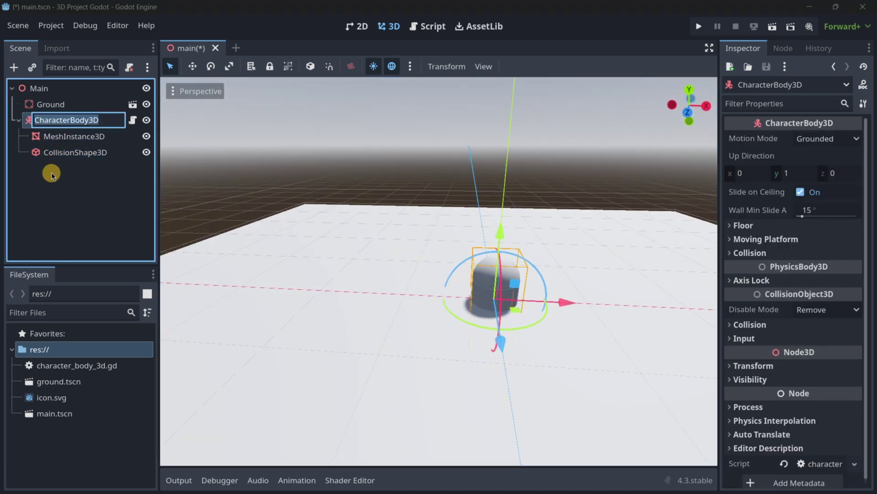
type("Player")
key("Return")
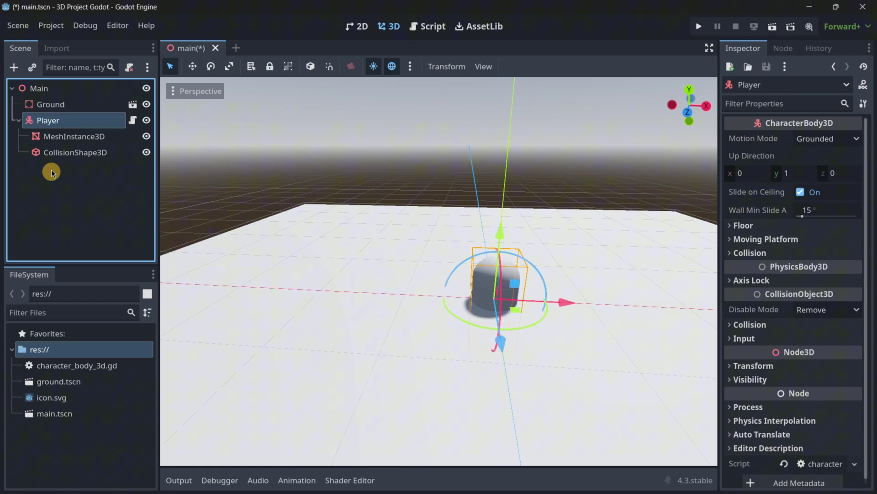
- Save the Player branch as a separate scene named player.tscn
right_click(58, 121)
left_click(169, 401)
left_click(333, 420)
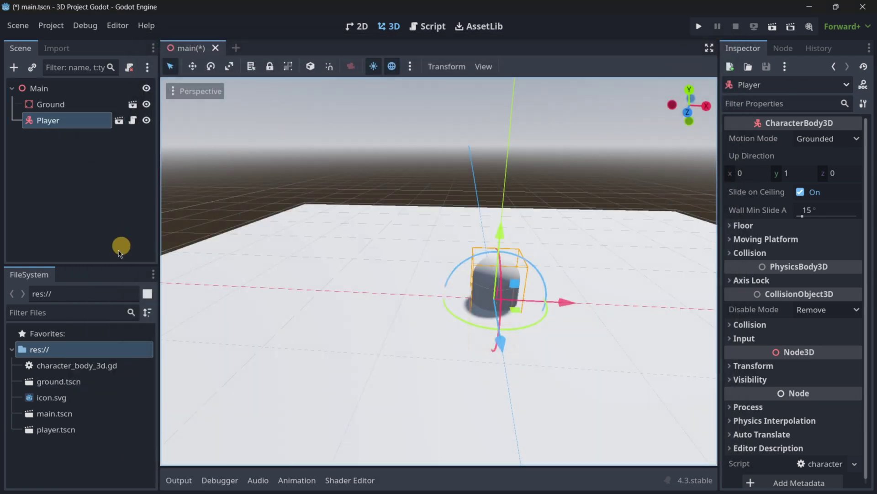
- Create a folder named scenes in the project's root directory
right_click(59, 343)
mouse_move(92, 340)
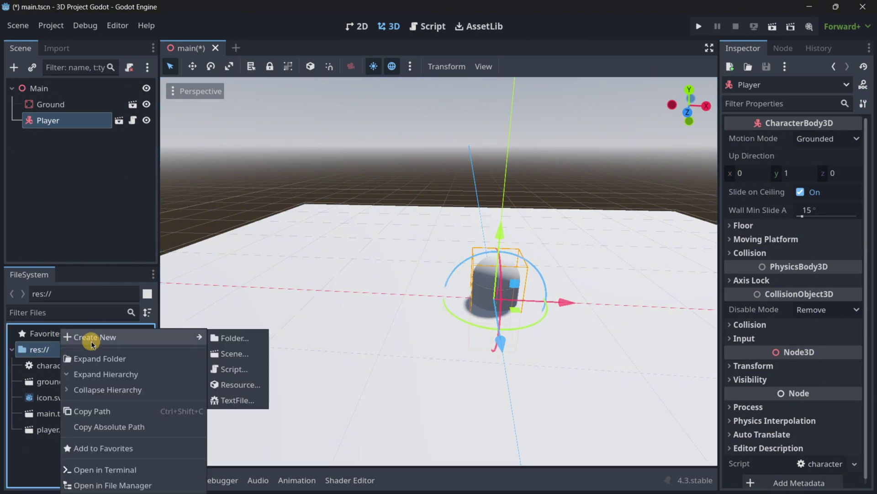
left_click(217, 337)
type("scenes")
key("Return")
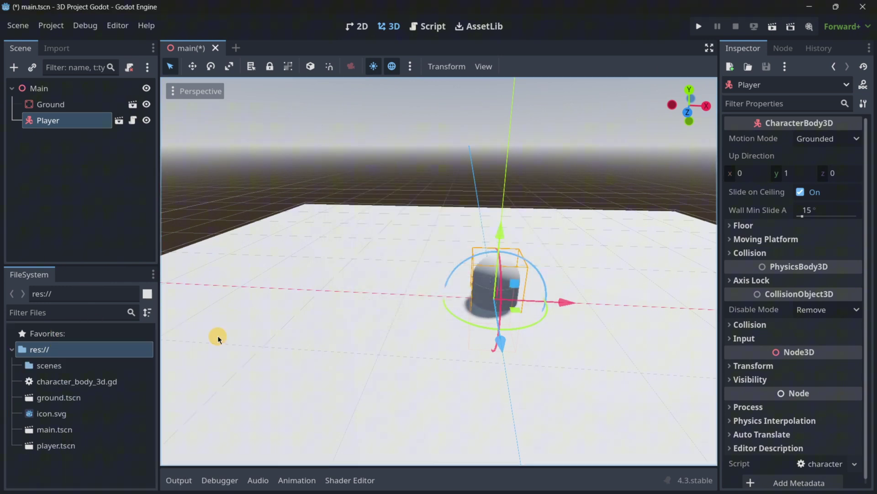
- Move main.tscn, player.tscn and ground.tscn into the scenes folder
left_click(51, 428)
left_click(59, 447, "shift")
left_click(51, 397, "ctrl")
left_click_drag(50, 397, 59, 369)
- Create a folder named scripts in the project root and move character_body_3d.gd into it
right_click(46, 350)
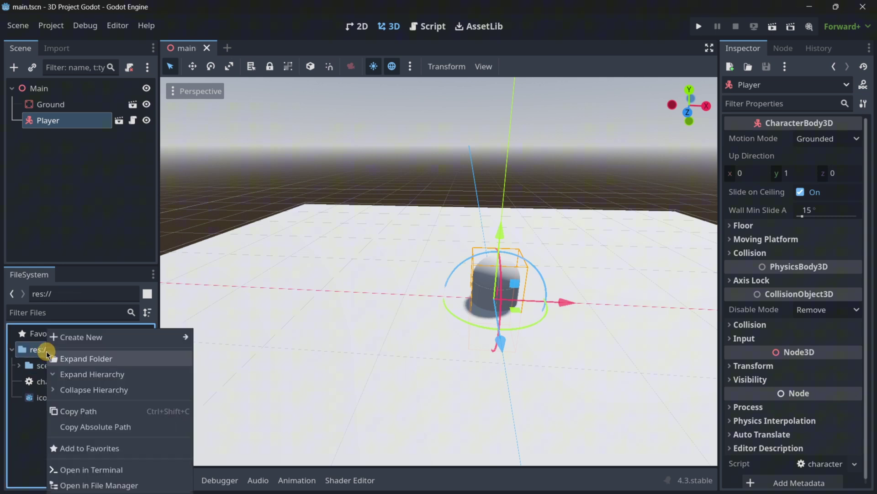
mouse_move(103, 337)
left_click(189, 337)
type("script")
key("Return")
left_click_drag(45, 397, 47, 382)
- Open the Player scene to view its nodes and return to the main scene
left_click(118, 121)
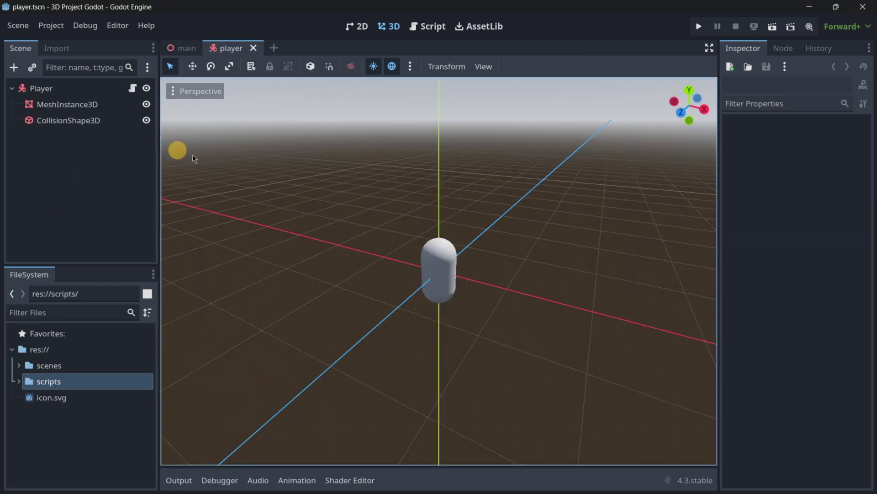
left_click(357, 27)
left_click(183, 48)
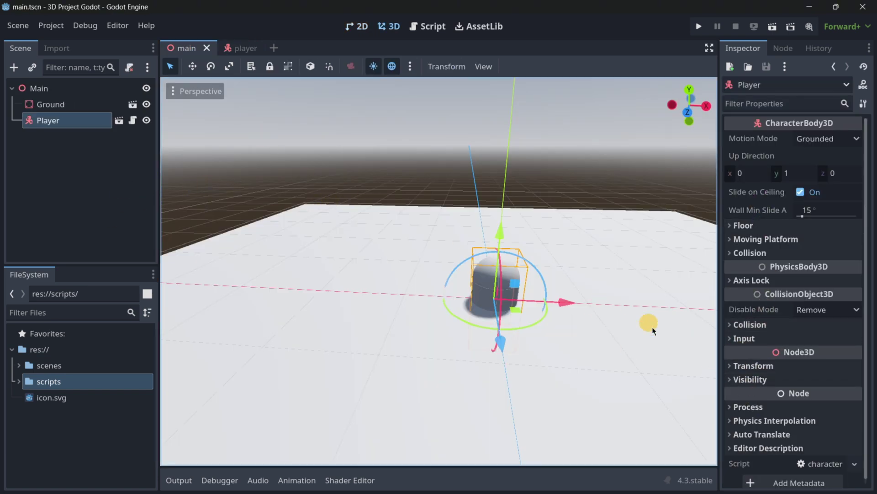
- Set the Player's Y position to 0.5 m in the main scene
left_click(742, 366)
scroll(768, 392, "down", 2)
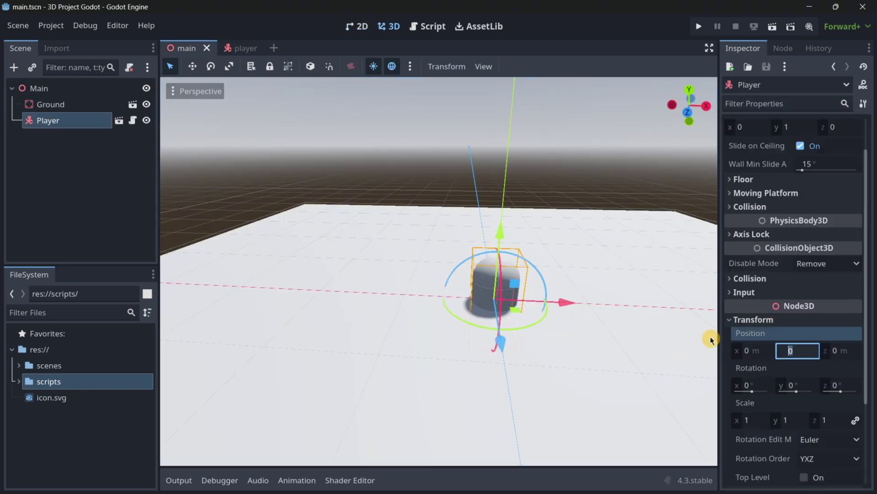
type("0.5")
key("Return")
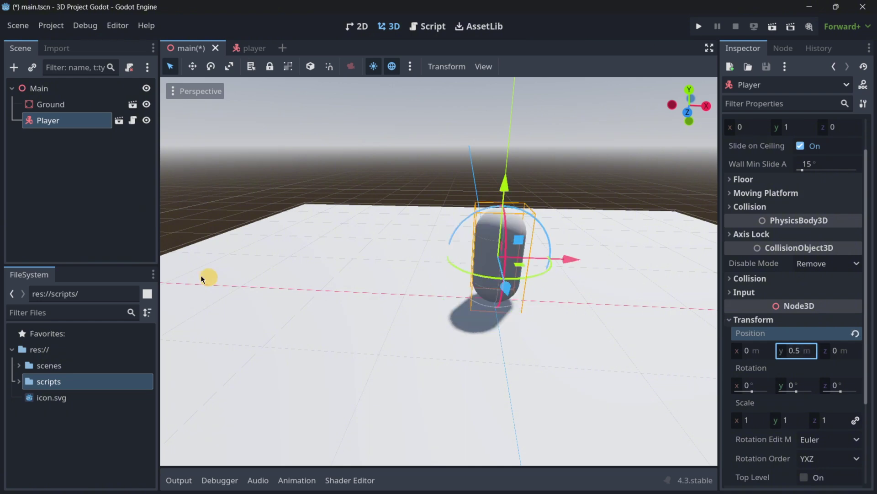
scroll(478, 276, "down", 10)
scroll(478, 276, "up", 5)
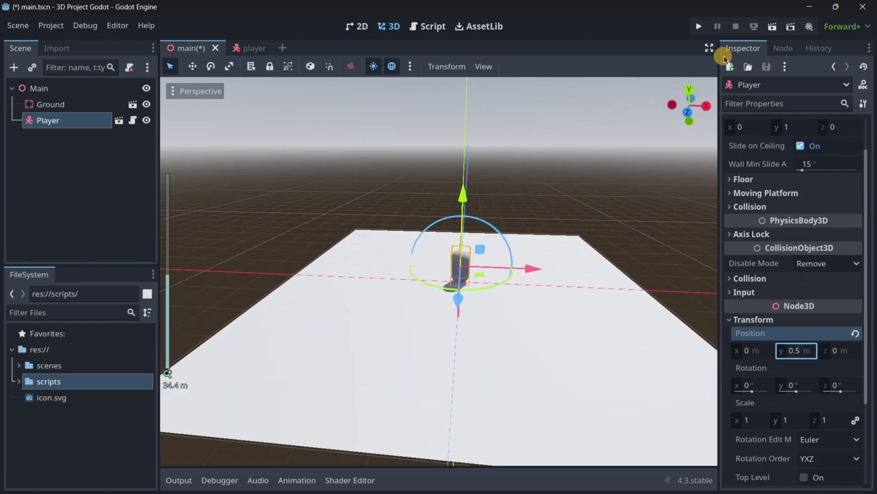
- Test-run the main scene, close the game window, and add the preview sun and preview environment to the scene as nodes
left_click(772, 28)
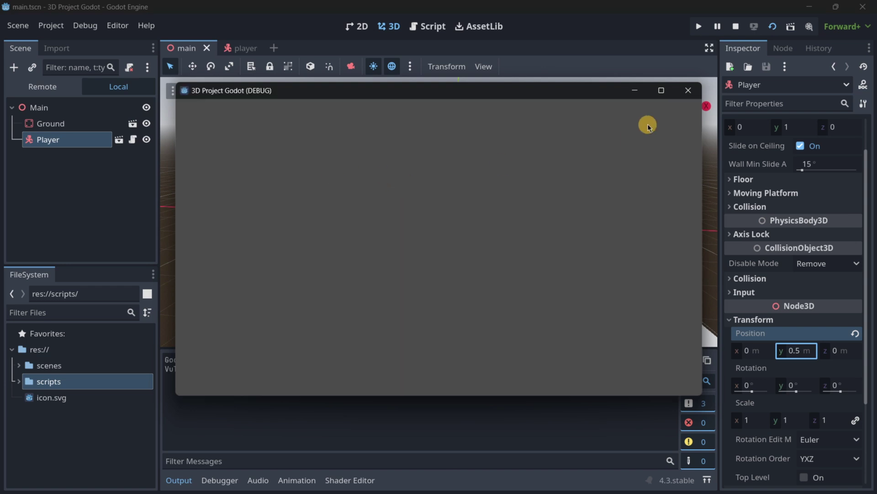
left_click(688, 90)
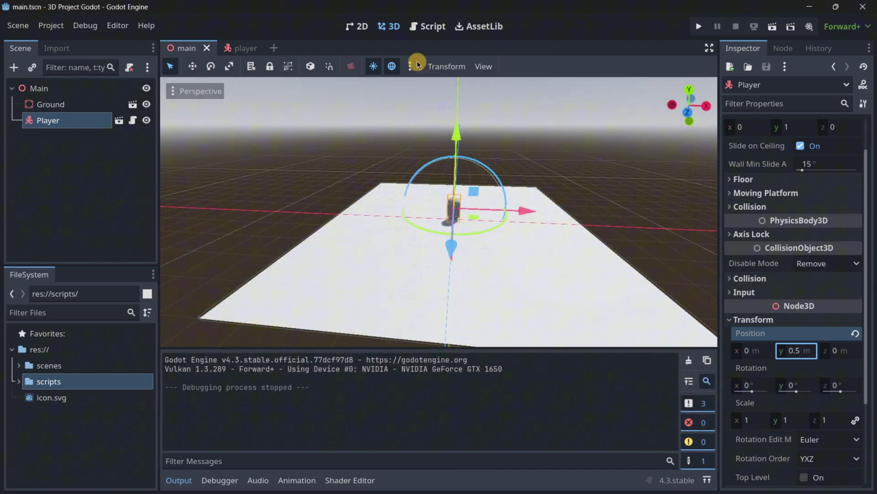
left_click(410, 67)
left_click(345, 344)
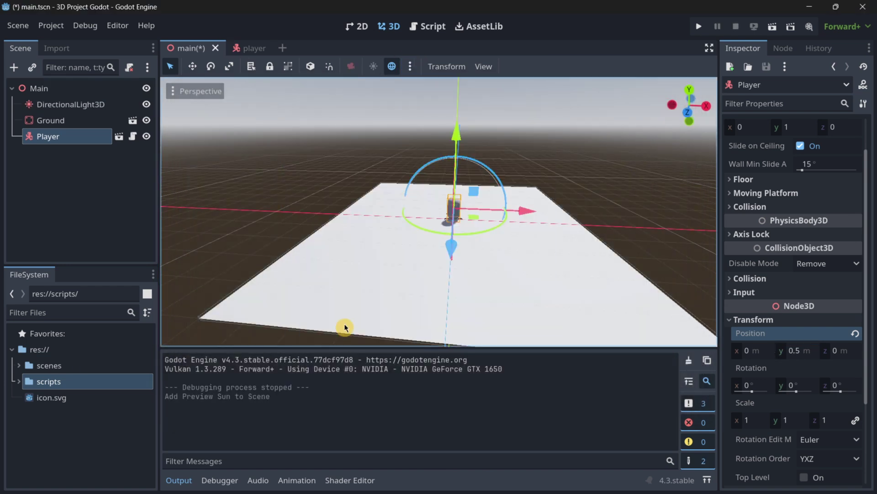
left_click(410, 67)
left_click(480, 344)
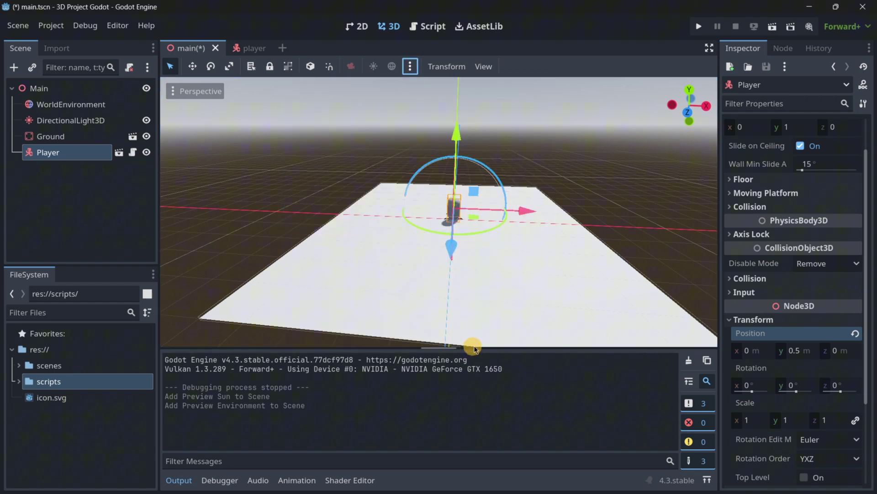
- Add a Camera3D node as a child of the Main node
left_click(51, 88)
left_click(14, 67)
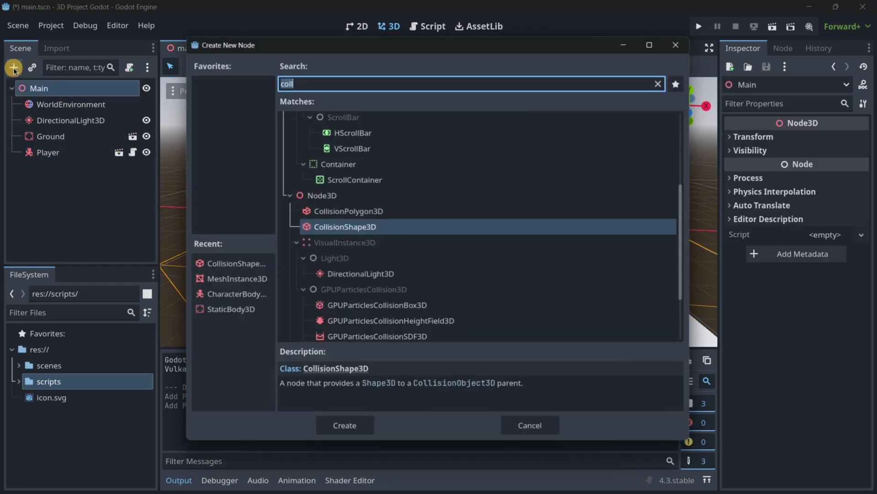
type("came")
key("Return")
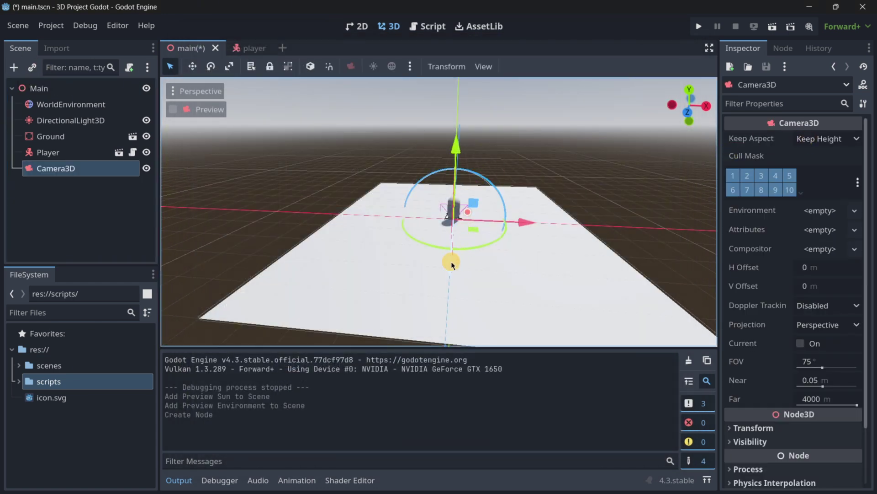
- Move the Camera3D back along Z and up along Y until its preview frames the Player and the ground
left_click_drag(452, 265, 446, 303)
left_click(175, 109)
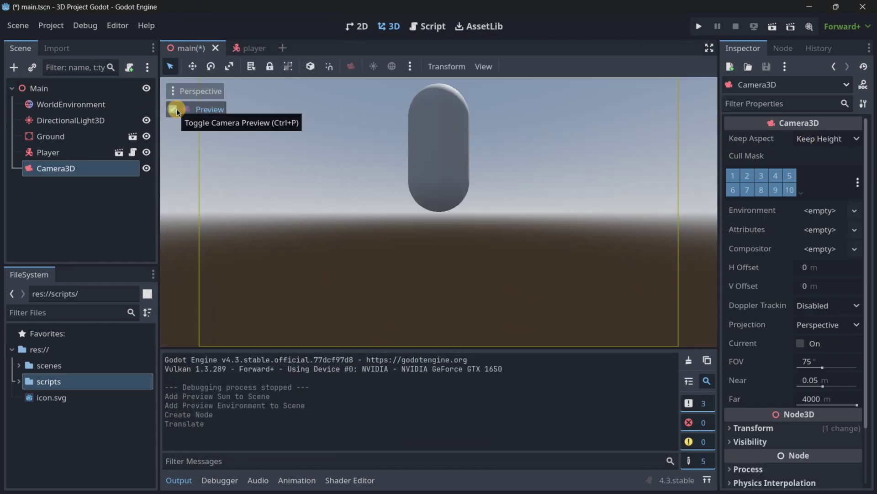
left_click(174, 109)
scroll(438, 263, "down", 5)
left_click_drag(437, 277, 439, 314)
left_click_drag(443, 174, 440, 137)
right_click_drag(440, 136, 329, 196)
left_click(201, 111)
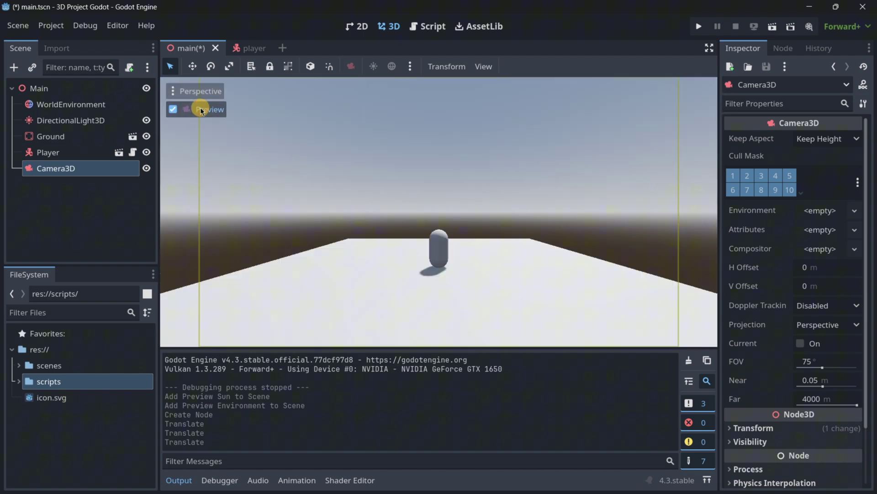
left_click(202, 110)
left_click_drag(475, 176, 478, 206)
left_click(189, 109)
- Run the main scene, test moving the Player in all directions and jumping, and close the game window
left_click(706, 28)
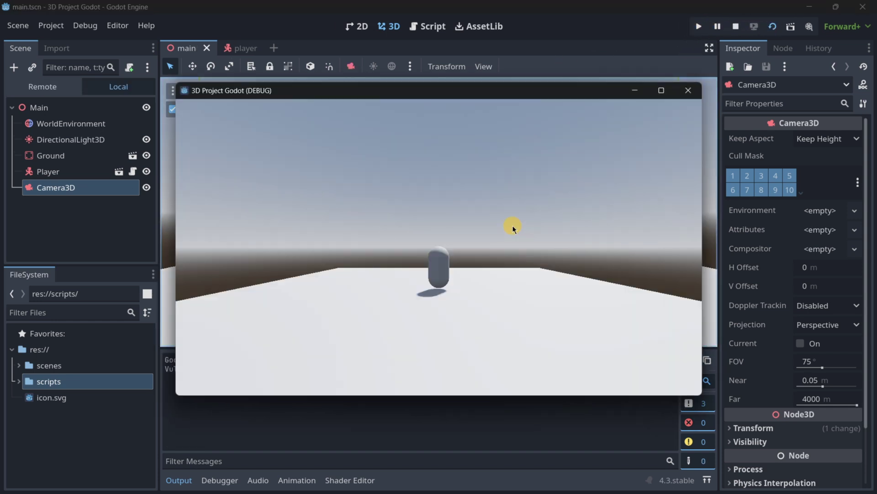
key("Down")
key("Left")
key("Right")
key("Up")
key("Left")
key("Right")
key("space")
key("Left")
key("Right")
key("space")
key("Left")
key("space")
key("Right")
key("space")
key("Up")
key("Left")
key("Down")
key("space")
key("Right")
key("Left")
key("s")
left_click(688, 90)
- Open the Ground scene and assign a new StandardMaterial3D as surface material override 0 of its MeshInstance3D
left_click(79, 136)
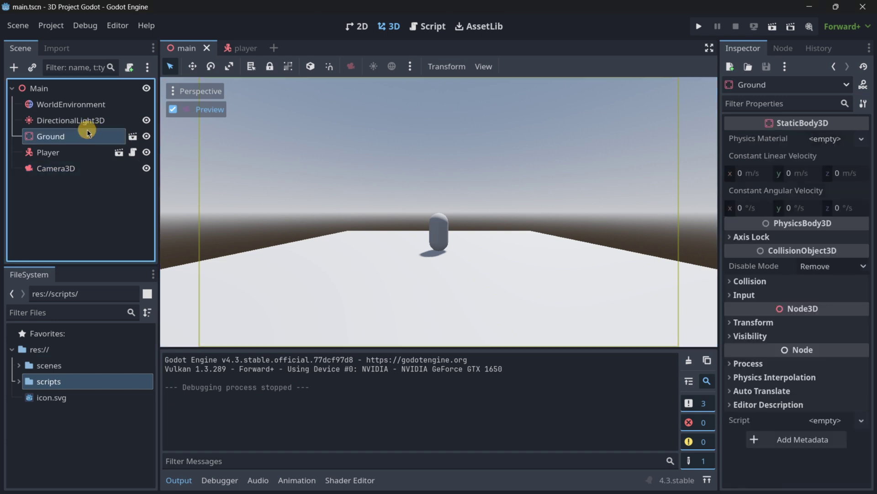
left_click(132, 136)
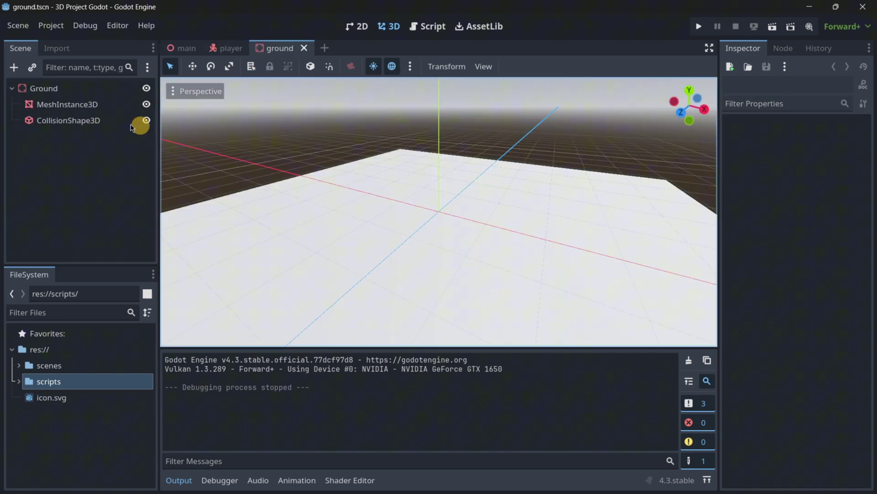
left_click(78, 109)
left_click(772, 186)
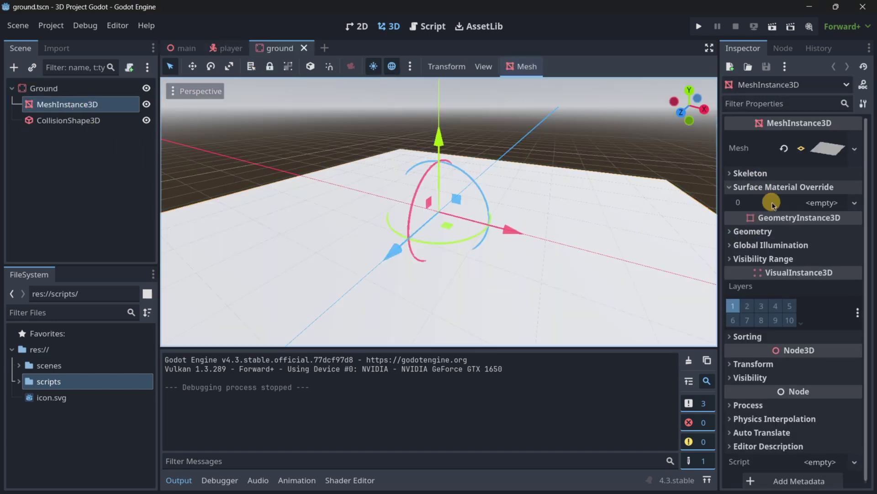
left_click(819, 202)
left_click(787, 221)
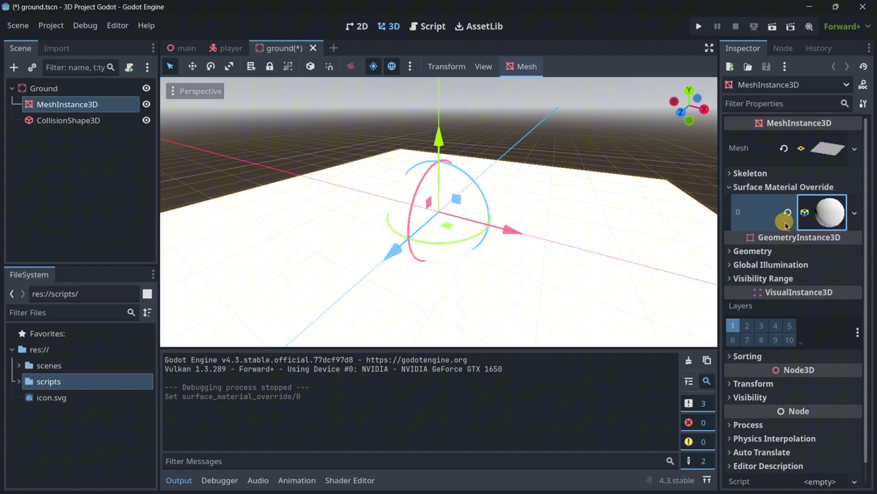
- Set the ground material's albedo color to dark grey and save the Ground scene
left_click(829, 215)
scroll(763, 250, "down", 3)
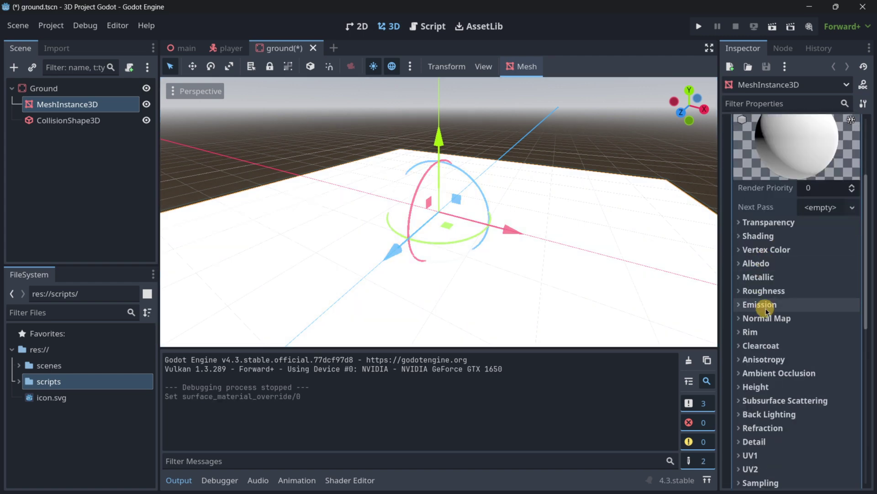
left_click(757, 264)
left_click(816, 278)
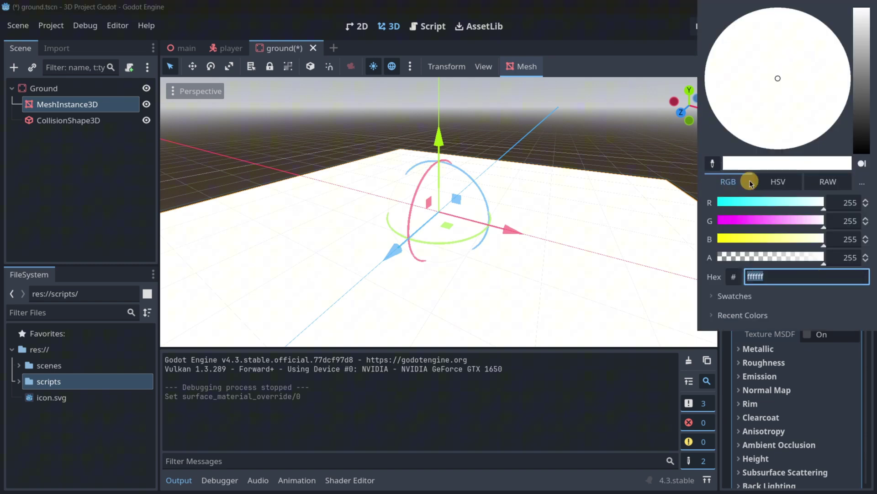
left_click_drag(861, 22, 861, 93)
left_click(318, 194)
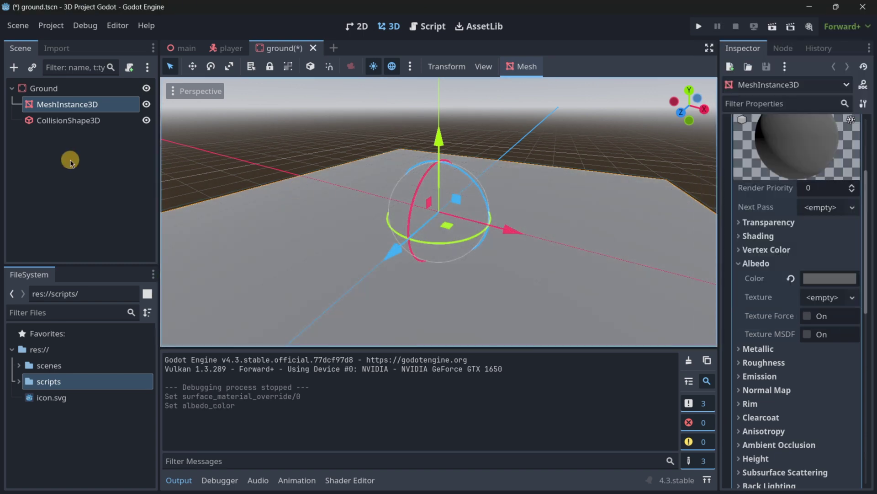
key("ctrl+s")
- In the Player scene, assign a new StandardMaterial3D as surface material override 0 of the MeshInstance3D
left_click(226, 48)
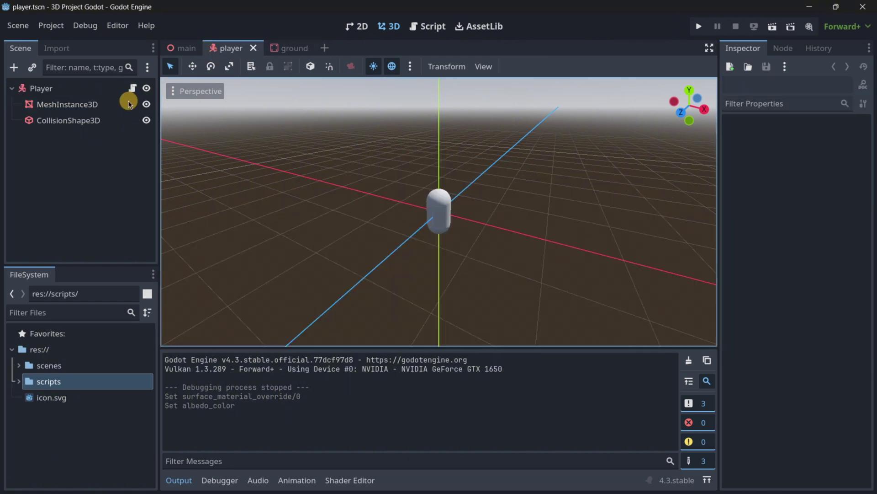
left_click(62, 112)
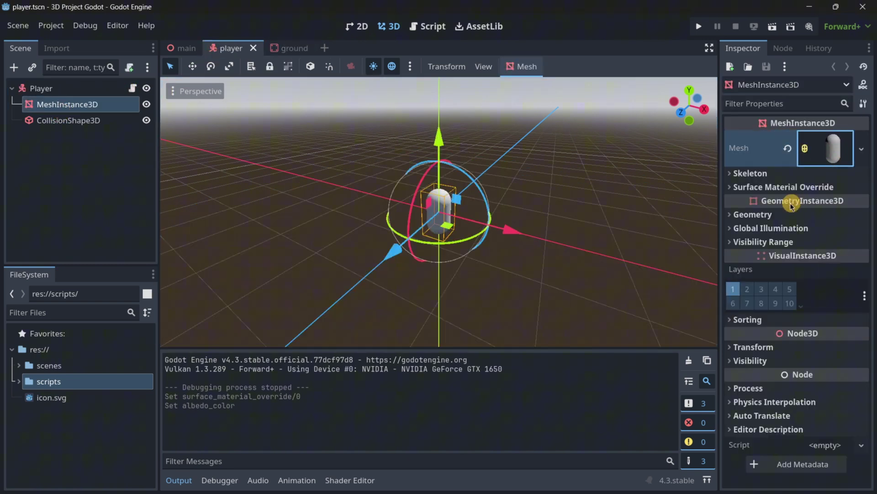
left_click(784, 187)
left_click(785, 207)
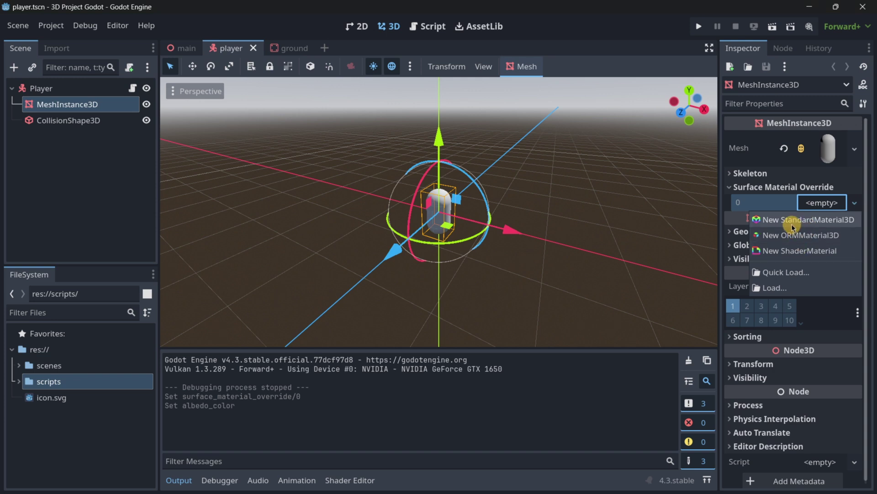
left_click(812, 218)
- Set the player material's albedo color to blue, about hex 5c7dff, and save the Player scene
left_click(812, 218)
scroll(785, 276, "down", 2)
left_click(779, 307)
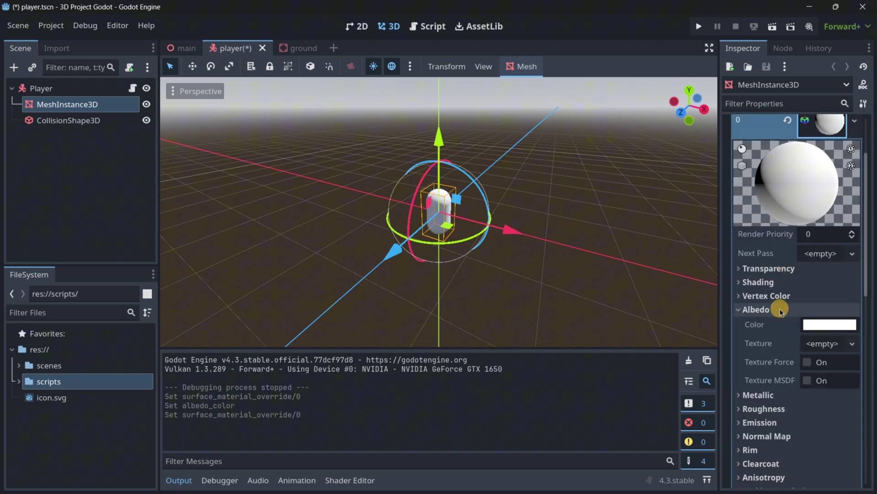
left_click(818, 325)
left_click(768, 202)
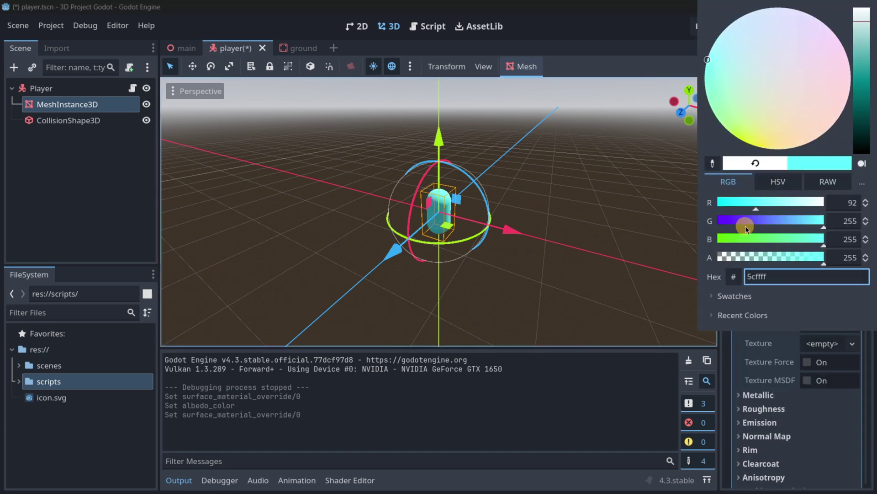
left_click_drag(750, 224, 770, 221)
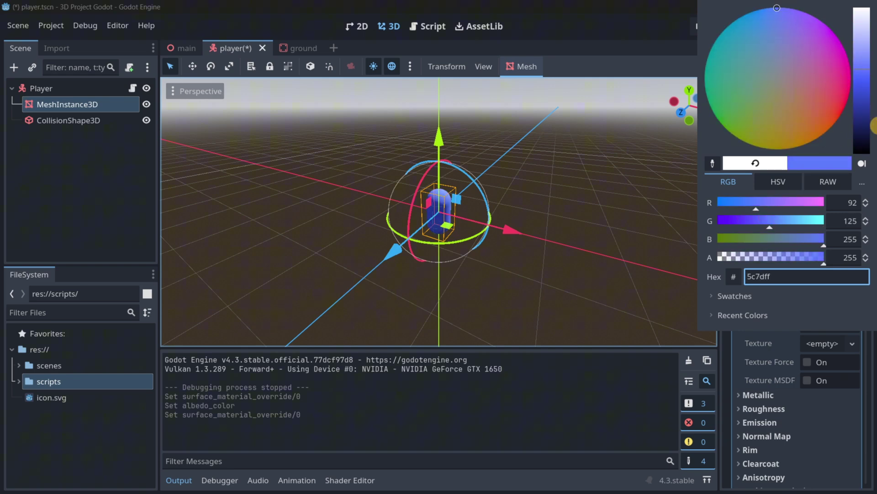
left_click(54, 192)
scroll(393, 233, "up", 2)
key("ctrl+s")
- Return to the main scene and view the WorldEnvironment node's properties
left_click(183, 48)
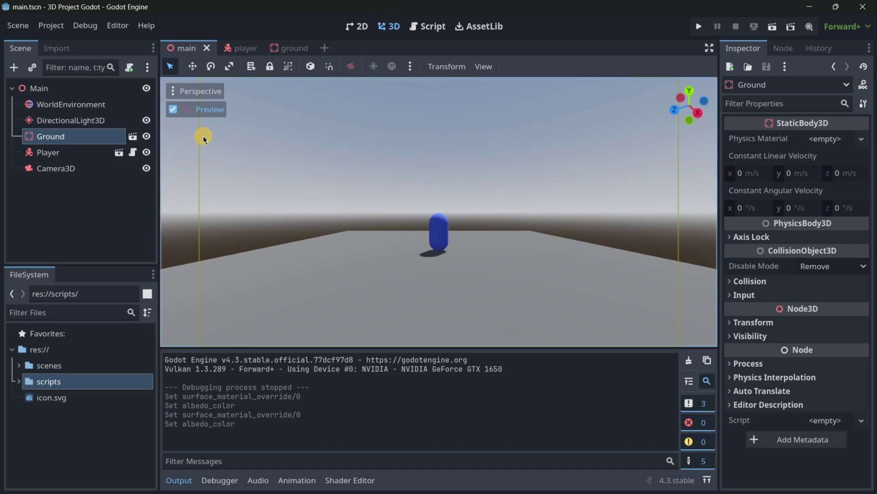
left_click(86, 106)
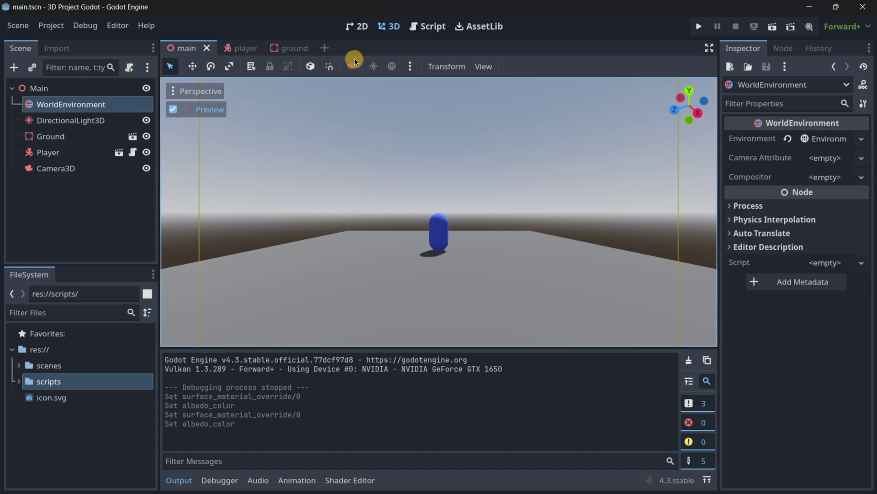
left_click(356, 26)
left_click(388, 26)
left_click(409, 66)
left_click(409, 66)
left_click(106, 222)
- Examine the DirectionalLight3D's shadow and light settings, including its color, and look at the scene outside the camera preview
left_click(91, 119)
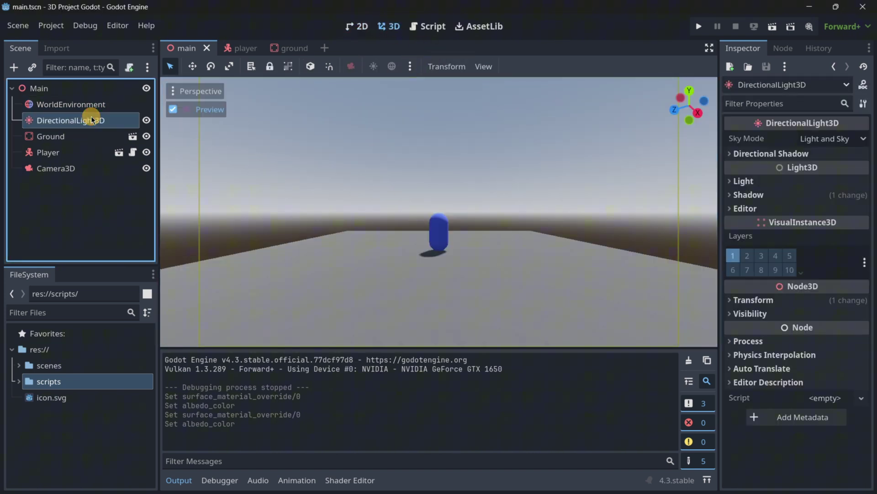
left_click(768, 152)
left_click(768, 152)
left_click(743, 183)
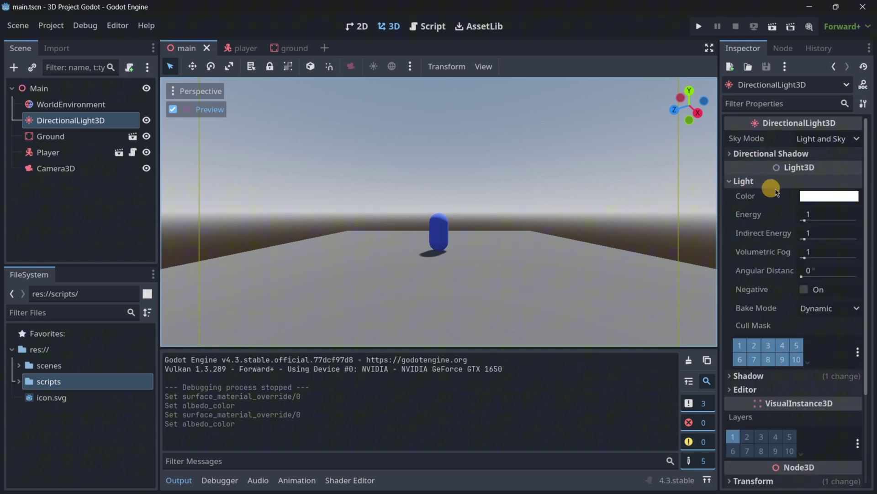
left_click(821, 196)
left_click_drag(754, 402, 813, 408)
key("Escape")
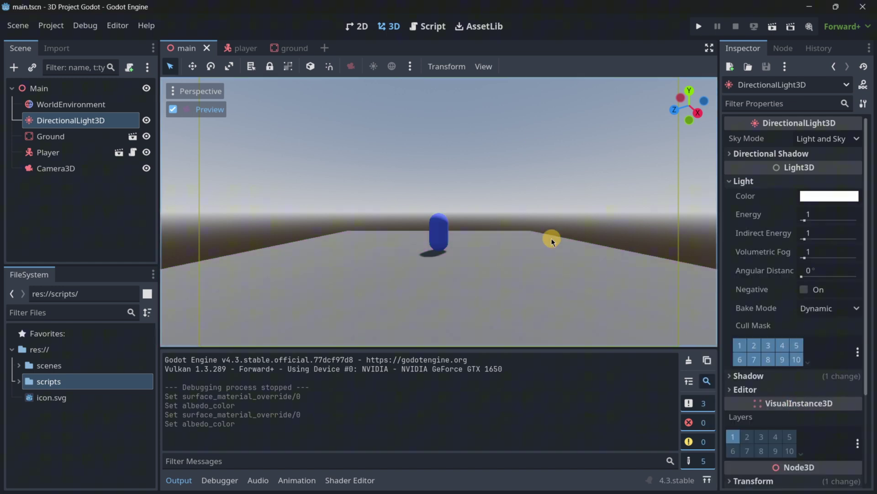
left_click(354, 26)
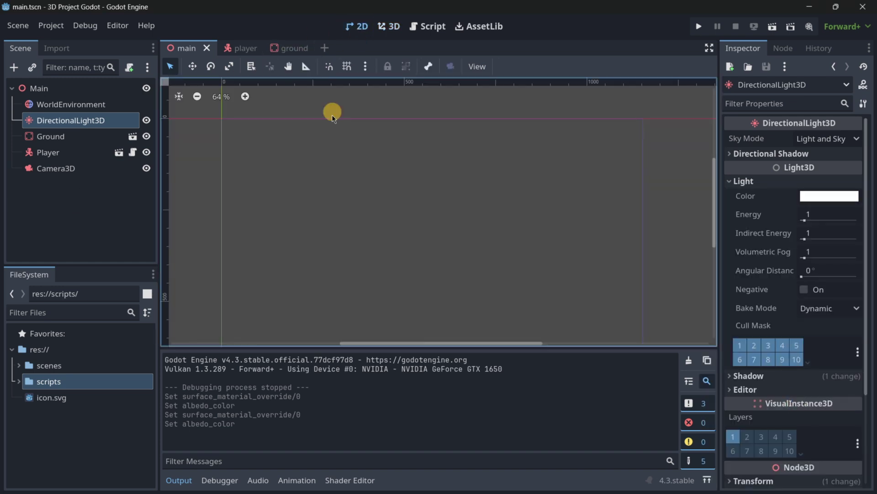
left_click(374, 26)
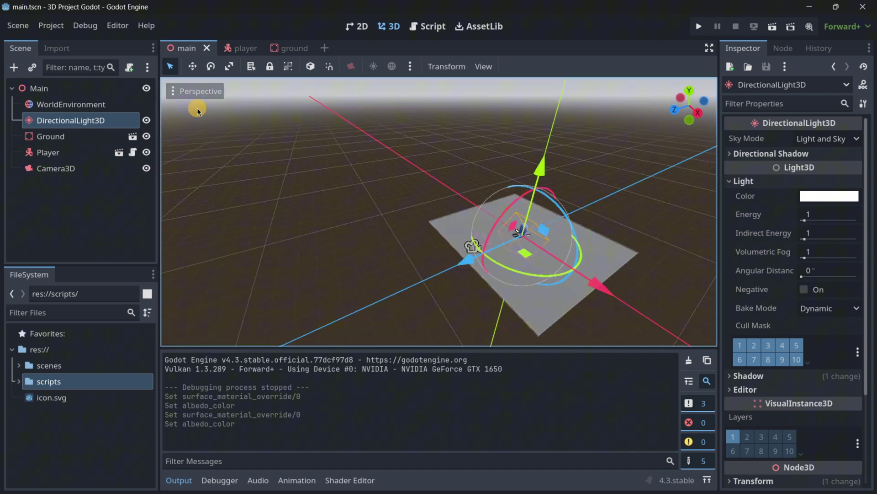
- Open the Player's movement script and examine the SPEED and JUMP_VELOCITY constants
key("ctrl+F3")
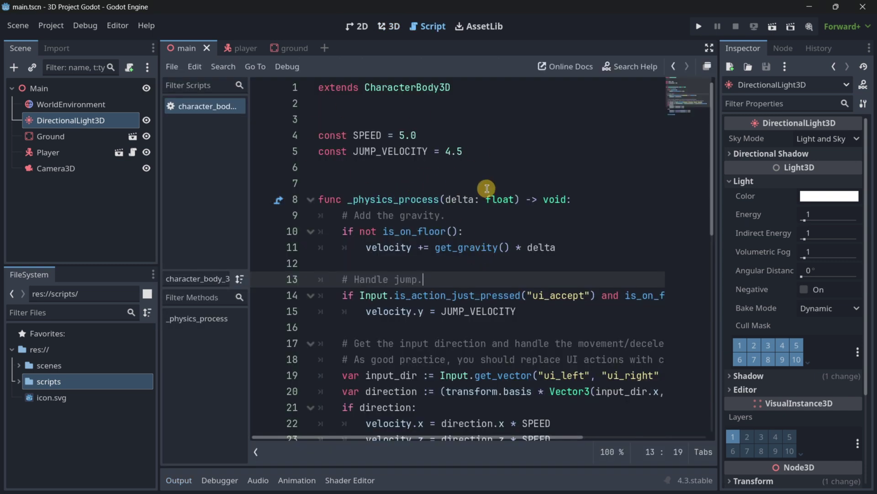
left_click_drag(462, 152, 320, 137)
double_click(367, 135)
double_click(375, 151)
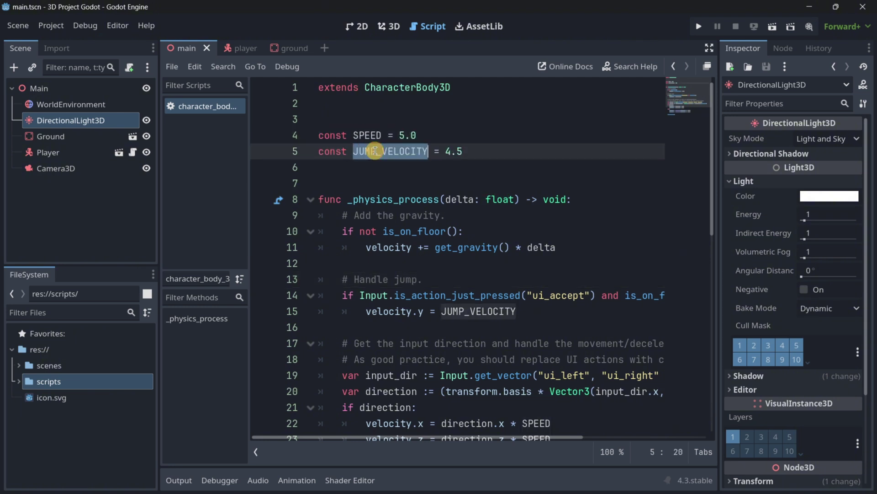
double_click(335, 135)
double_click(331, 152)
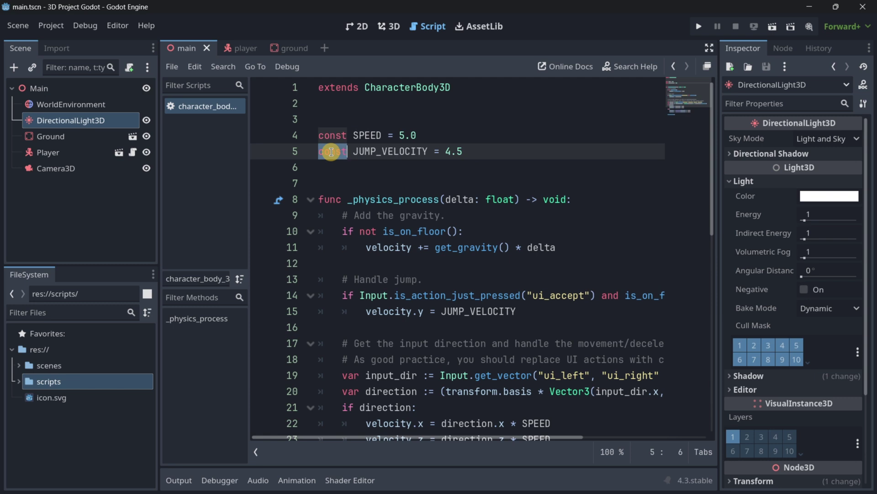
double_click(327, 135)
double_click(331, 152)
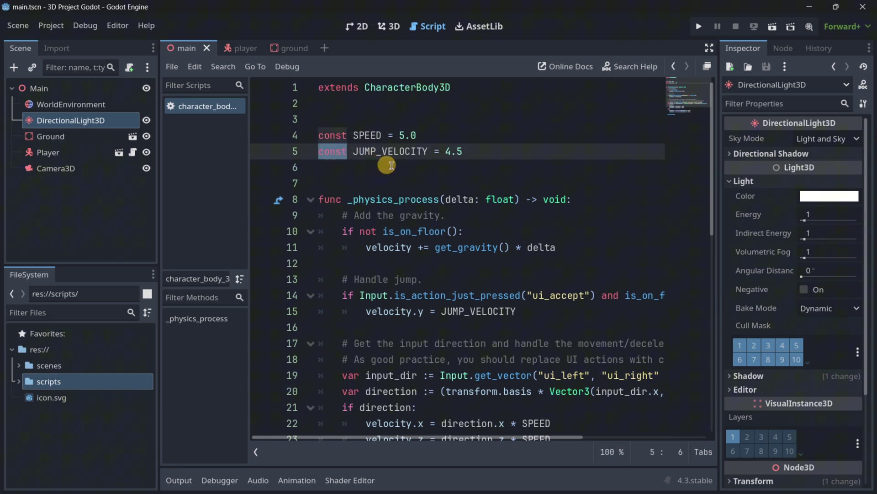
- Examine the _physics_process function and its gravity code, including the is_on_floor() check and the get_gravity() * delta expression
left_click(383, 182)
left_click_drag(343, 202, 620, 195)
left_click(608, 200)
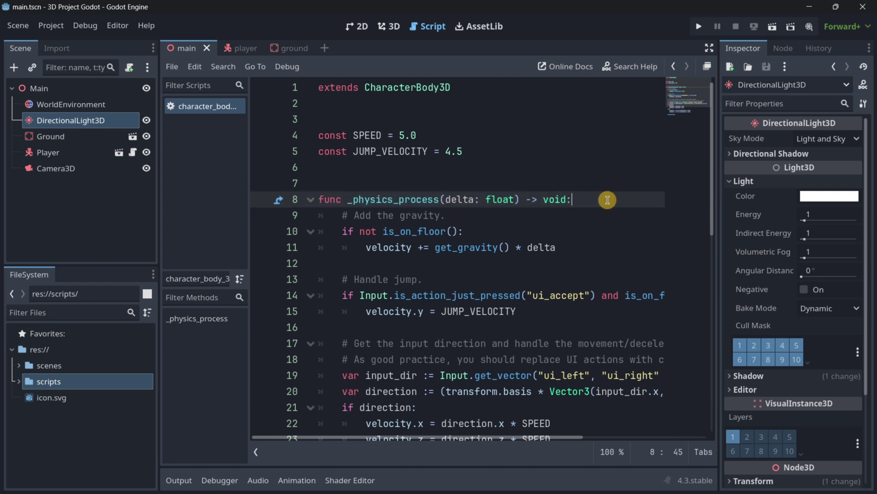
left_click_drag(570, 246, 311, 213)
left_click(497, 230)
left_click_drag(490, 230, 314, 234)
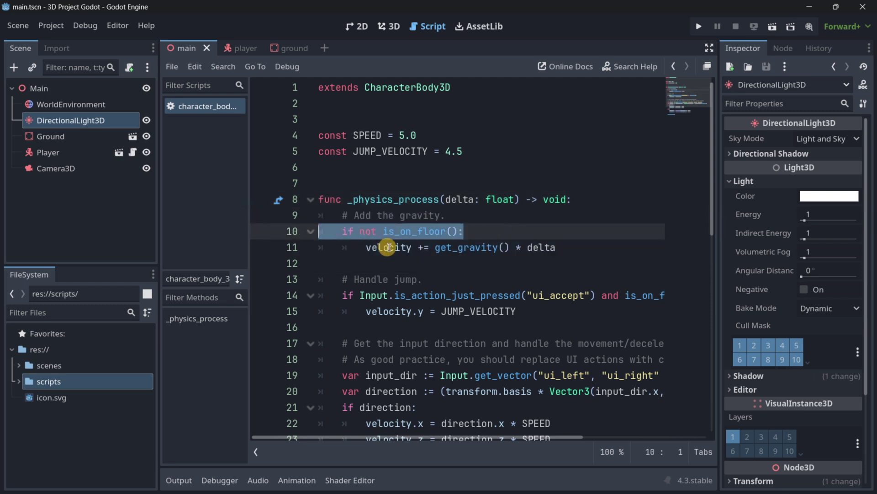
double_click(375, 247)
left_click(406, 247)
scroll(541, 228, "down", 1)
left_click_drag(566, 200, 436, 205)
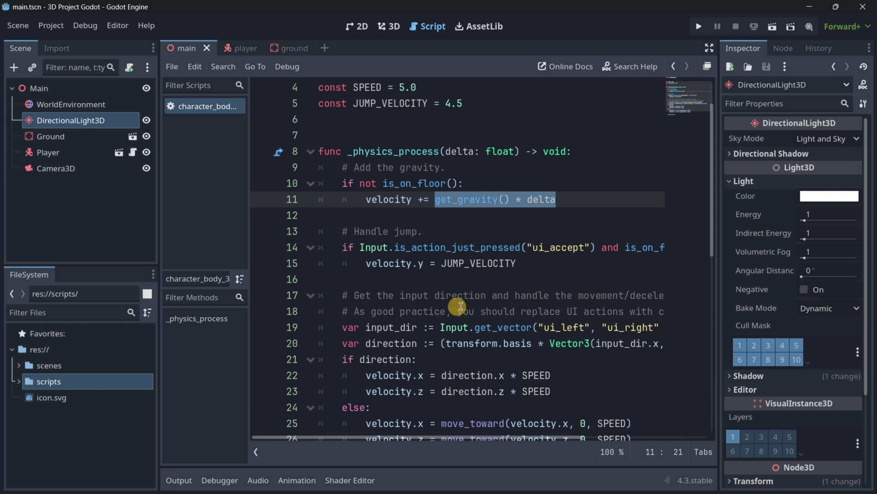
- Examine the jump handling, including the "ui_accept" condition, the is_on_floor() check and the velocity.y assignment
left_click_drag(522, 263, 307, 256)
left_click(374, 260)
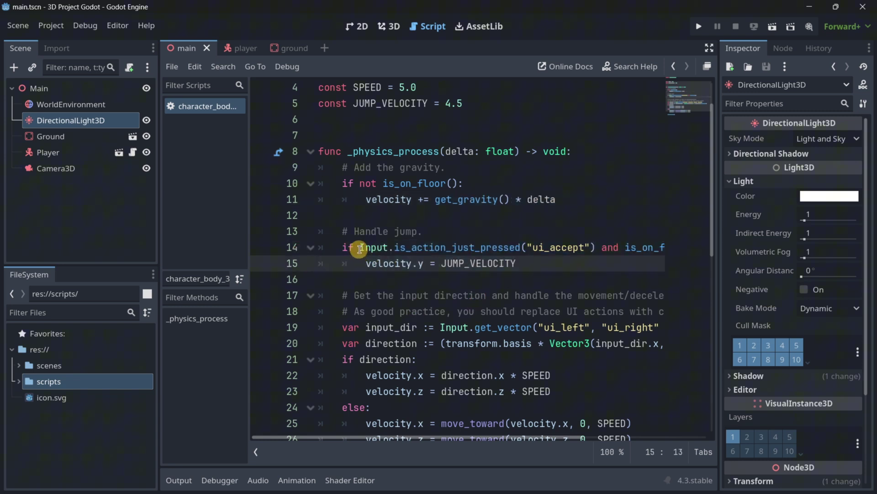
left_click_drag(361, 249, 596, 248)
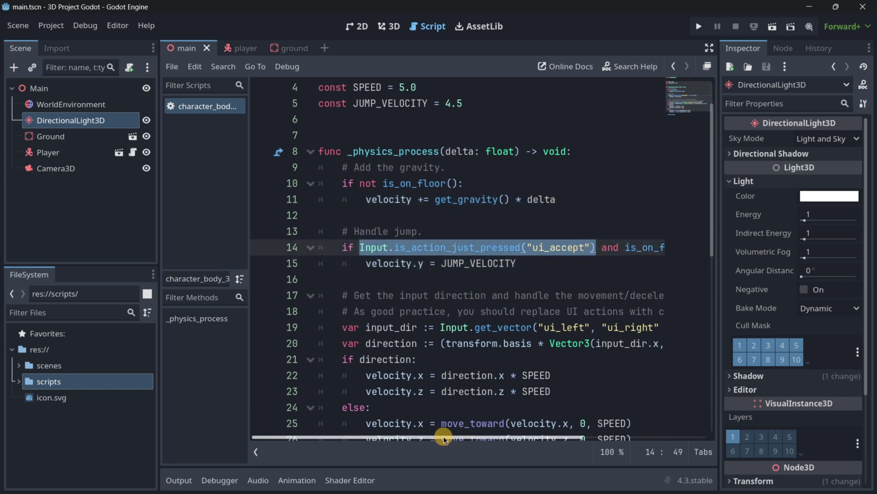
left_click_drag(442, 431, 501, 419)
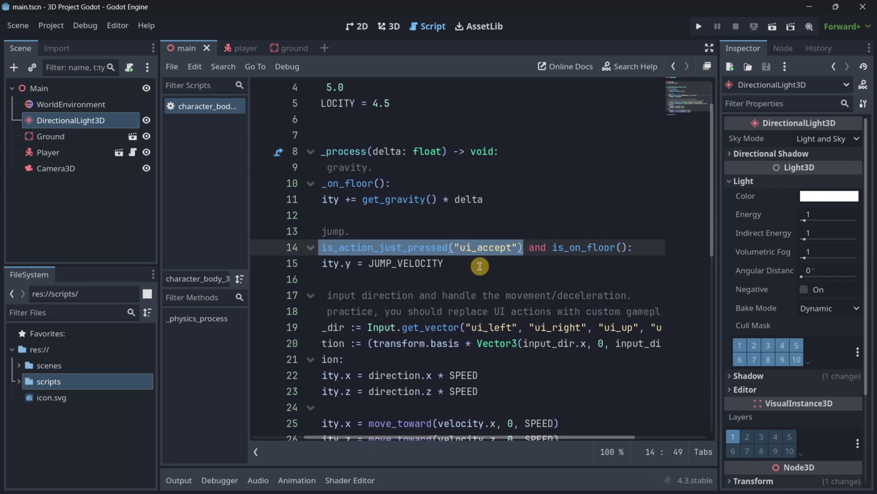
left_click(514, 263)
left_click_drag(528, 252, 662, 244)
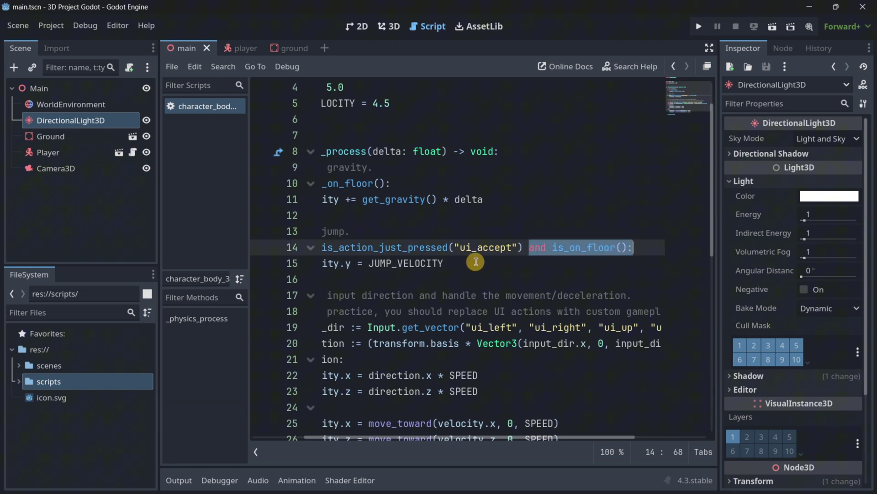
left_click_drag(475, 261, 254, 265)
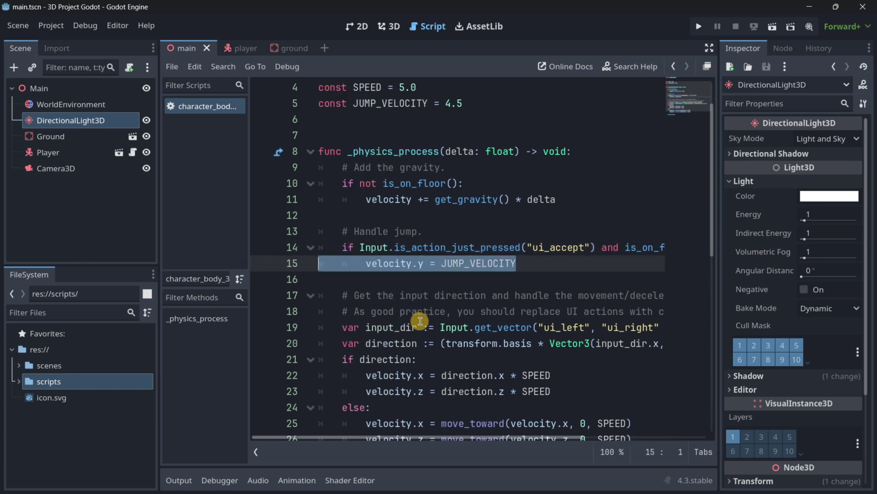
- Examine the input_dir line and the four UI actions passed to Input.get_vector
left_click(349, 328)
left_click(473, 329)
left_click_drag(442, 430, 475, 434)
left_click_drag(393, 329, 675, 326)
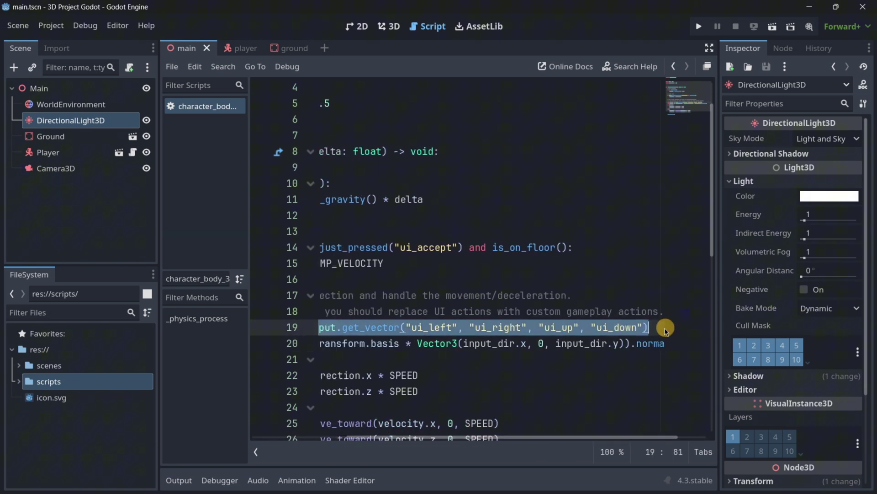
left_click(625, 330)
scroll(399, 415, "left", 5)
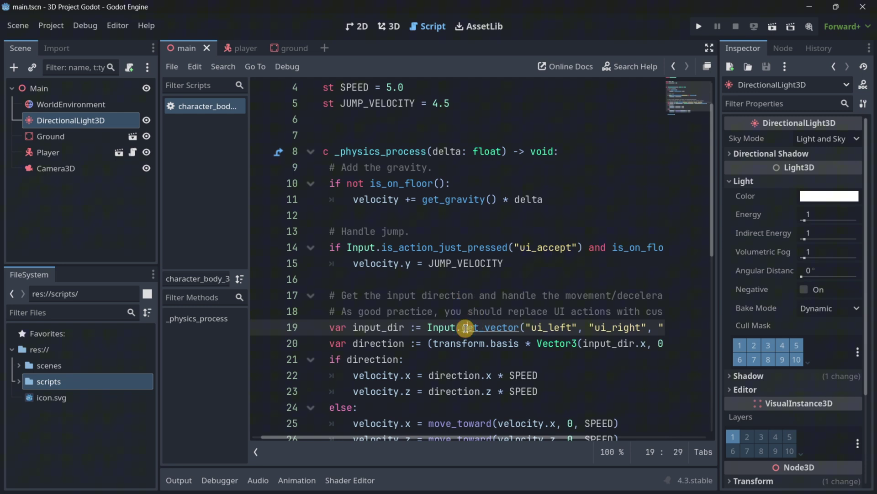
- Add print(input_dir) on a new line below the input_dir variable and run the current scene
key("ctrl+Return")
type("print(input_dir")
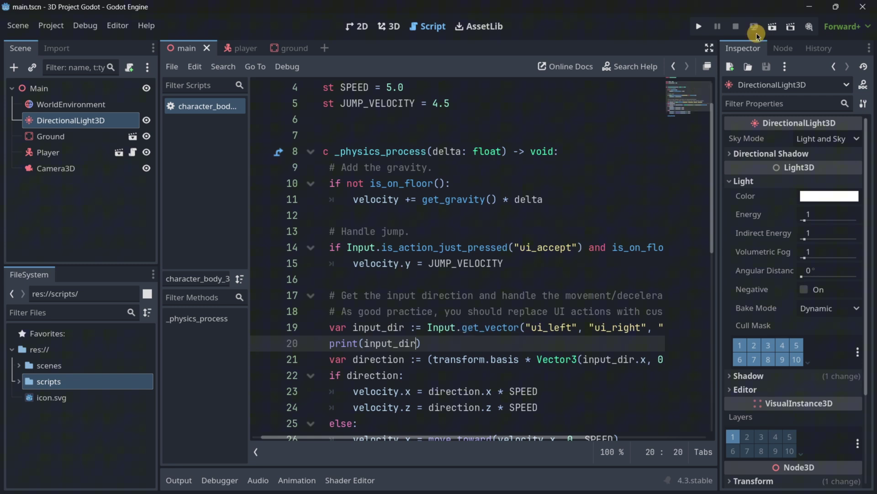
left_click(755, 32)
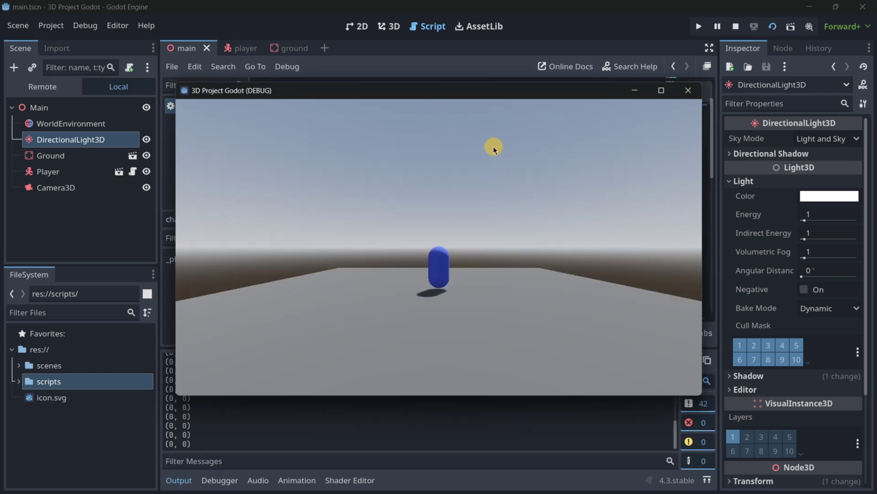
- Move the player in all four directions in the running game to test the input vector, and close the game
key("Right")
key("Left")
key("Up")
key("Right")
key("Down")
key("Left")
key("Up")
key("Right")
key("Left")
key("Right")
key("Left")
key("Down")
key("Up")
key("Left")
key("Right")
key("Left")
key("Right")
key("Left")
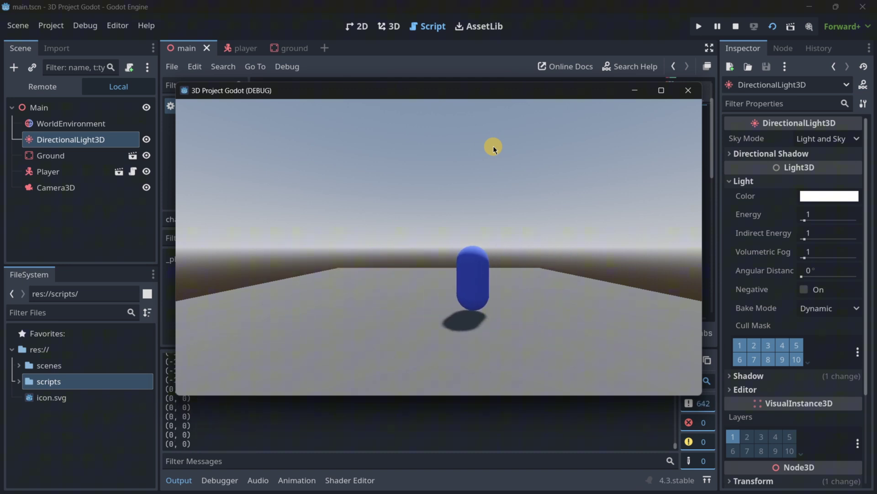
left_click(677, 90)
- Delete the print(input_dir) line from the player's script
scroll(429, 216, "down", 3)
left_click(425, 200)
key("ctrl+shift+k")
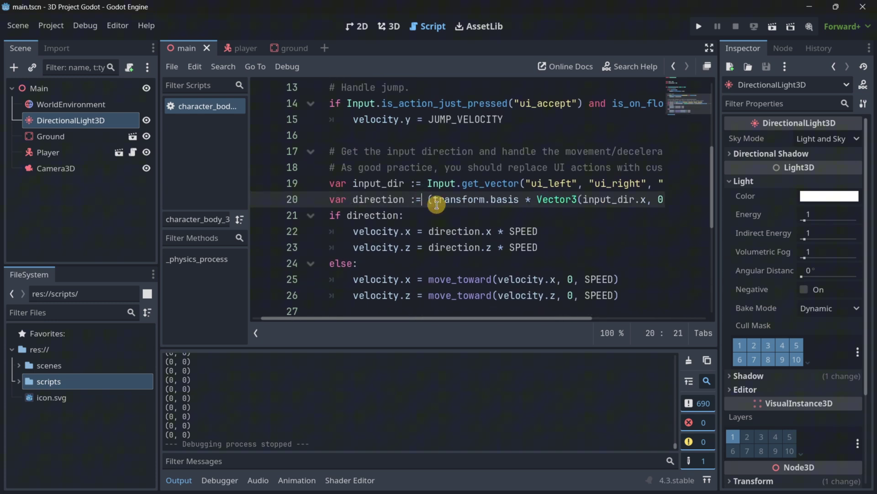
- Examine the direction variable and the if/else block that sets velocity.x and velocity.z from direction or with move_toward
double_click(386, 187)
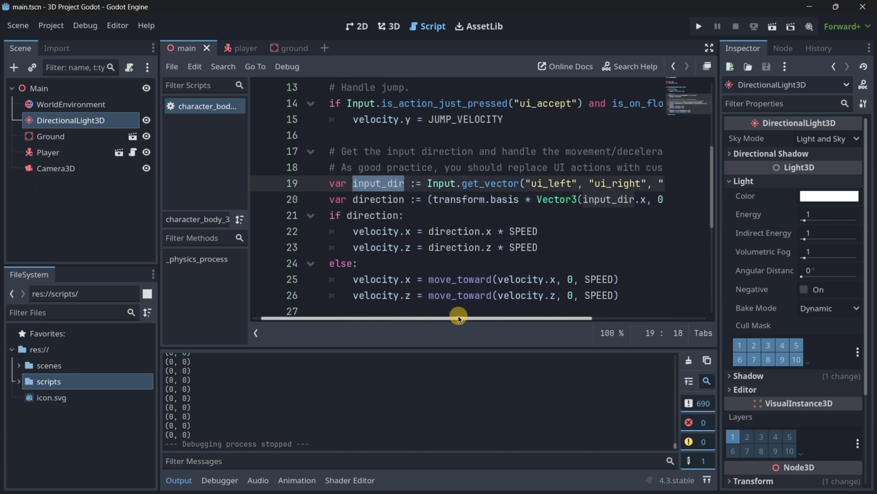
double_click(380, 200)
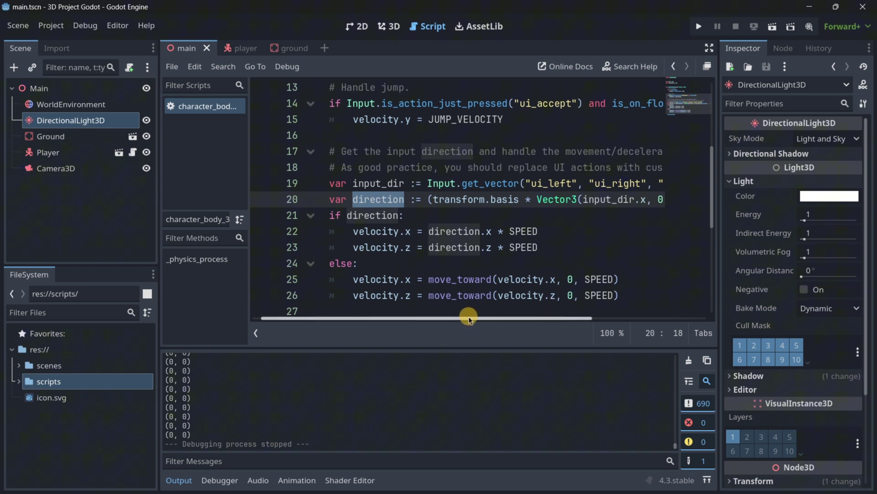
left_click_drag(468, 317, 421, 265)
scroll(616, 272, "down", 1)
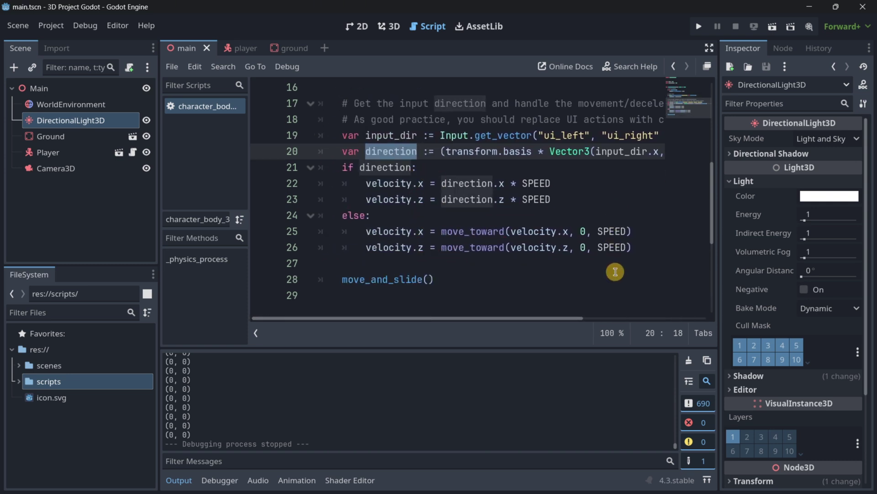
left_click_drag(635, 249, 198, 171)
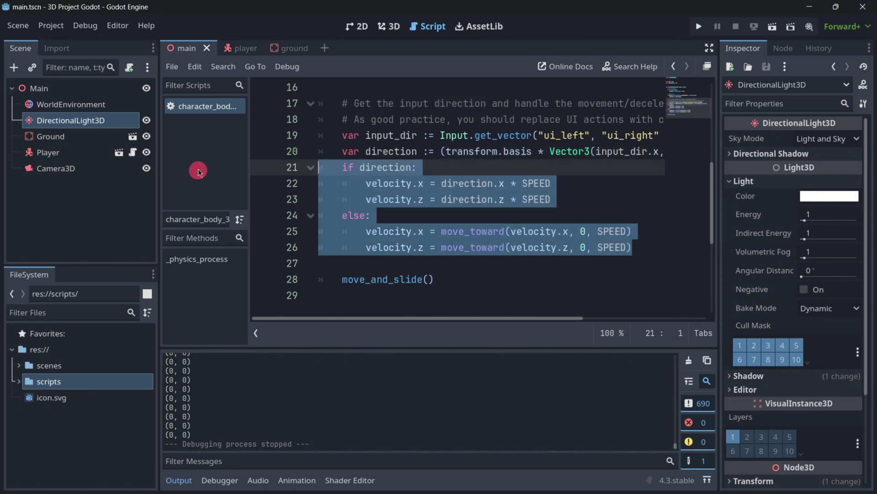
left_click(415, 198)
left_click(380, 231)
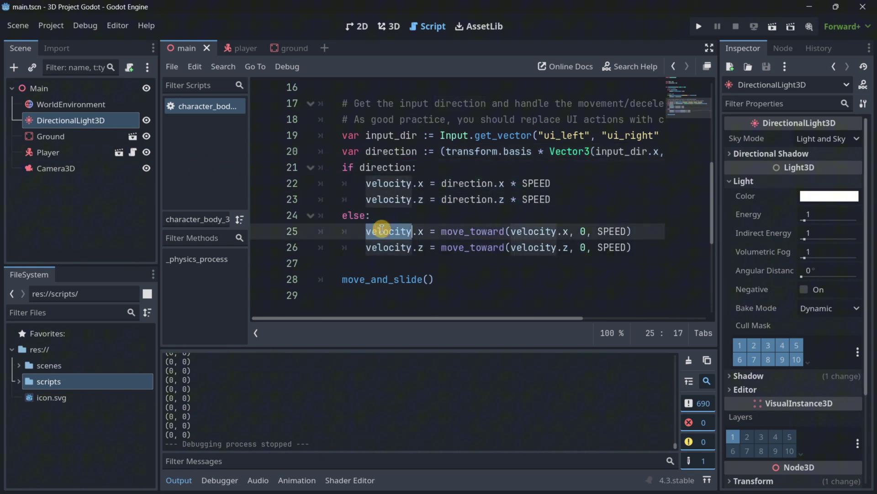
left_click_drag(637, 249, 264, 237)
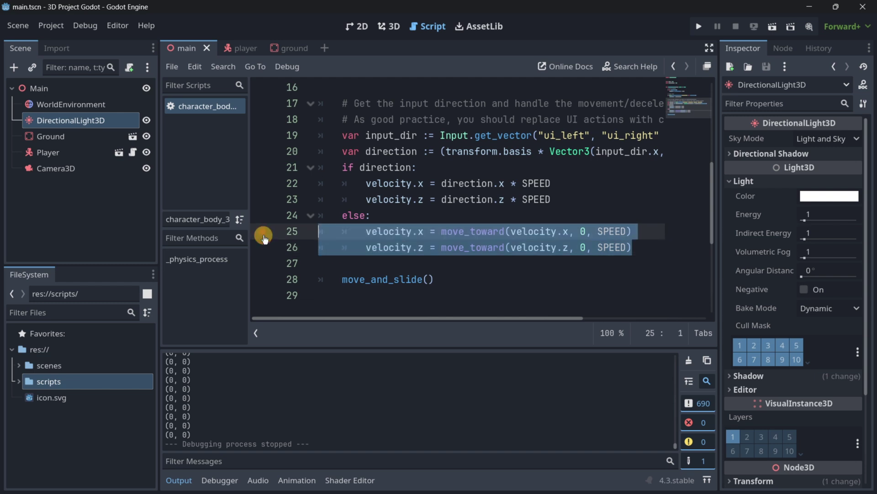
left_click(385, 238)
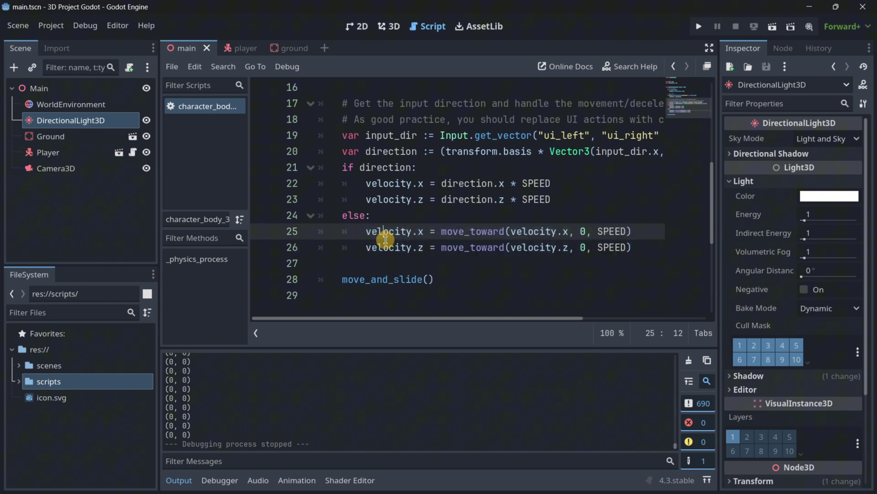
- Comment out the move_and_slide() call at the end of the script
left_click_drag(436, 280, 320, 279)
left_click(341, 278)
key("ctrl+k")
double_click(384, 248)
- Test-run the current scene without move_and_slide(), and undo commenting out that line
left_click(780, 25)
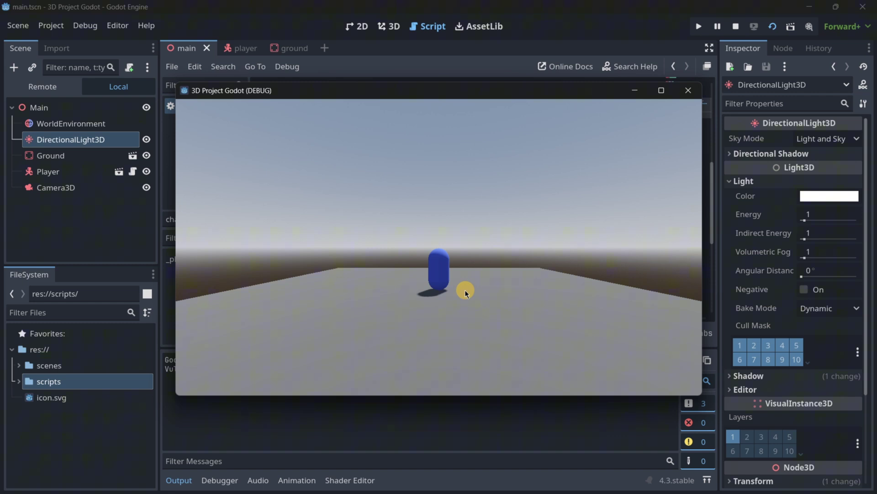
left_click(683, 92)
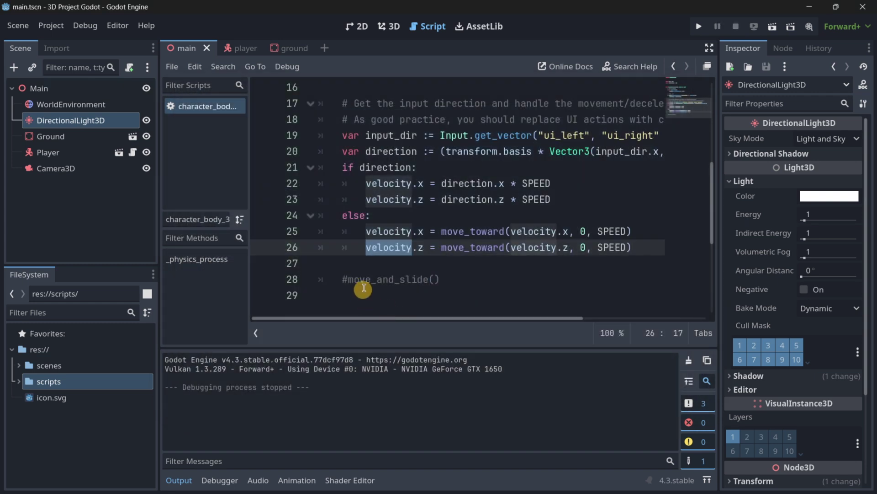
key("ctrl+z")
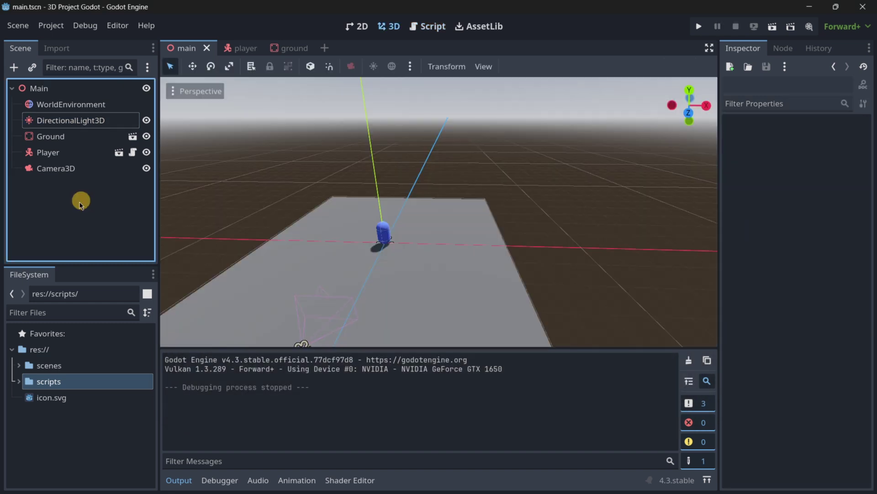
- Rename the character_body_3d.gd file in the scripts folder to player.gd
left_click(16, 385)
left_click(49, 396)
key("F2")
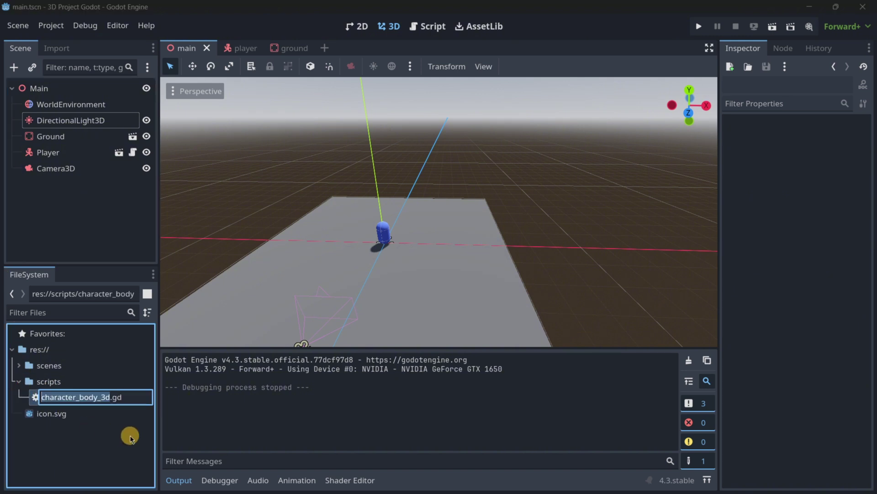
type("player")
key("Return")
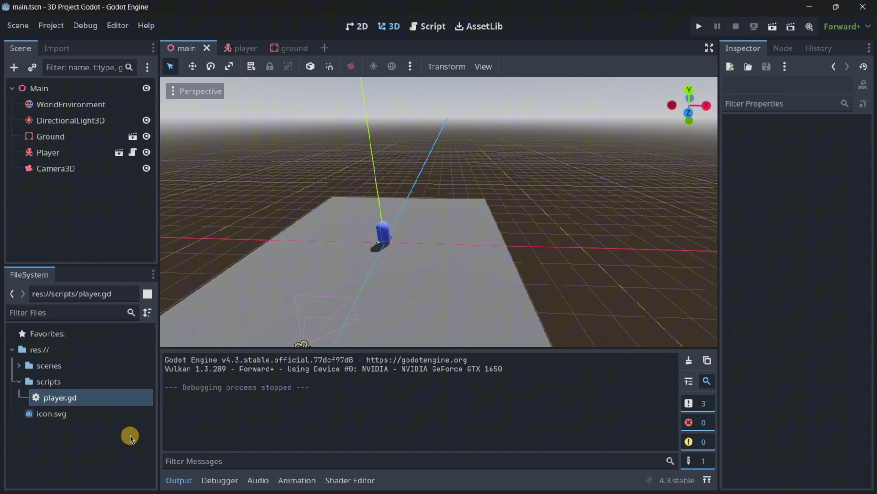
- Add an Area3D node under Main and rename it Coin
left_click(12, 68)
type("area2")
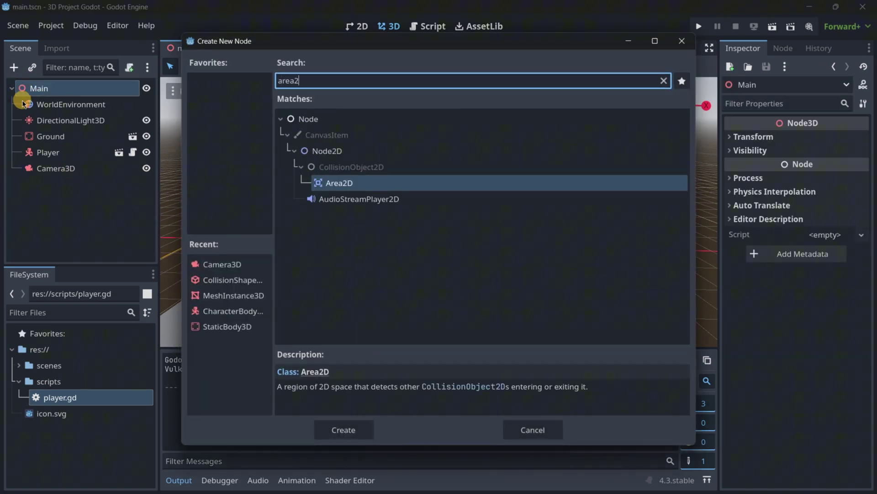
key("BackSpace")
type("3")
key("Return")
key("F2")
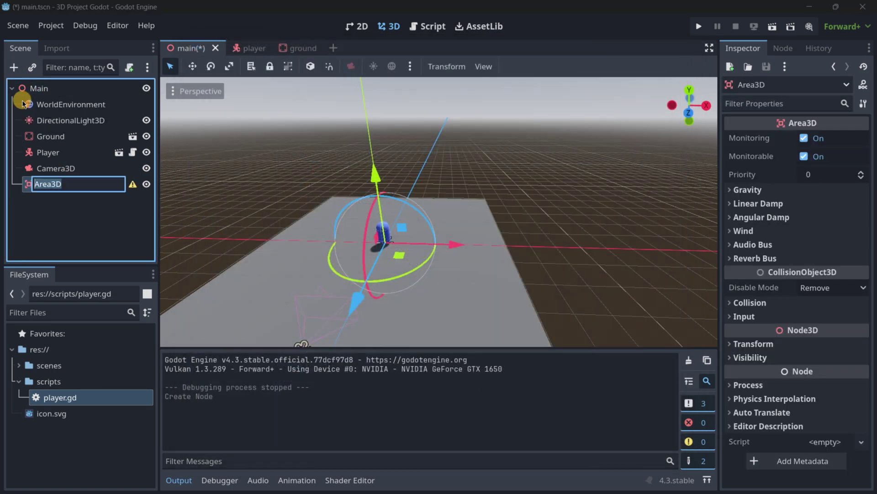
type("Coin")
key("Return")
- Add a MeshInstance3D and a CollisionShape3D as children of the Coin node
key("ctrl+a")
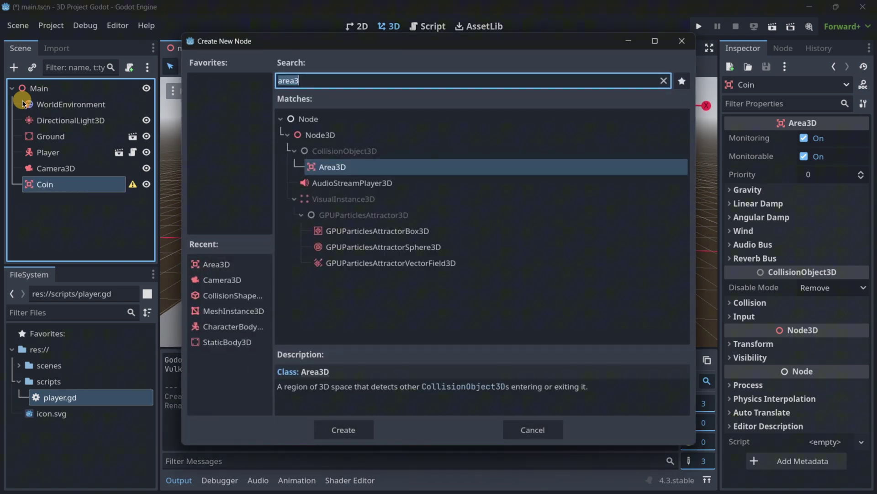
type("mesh\\")
key("BackSpace")
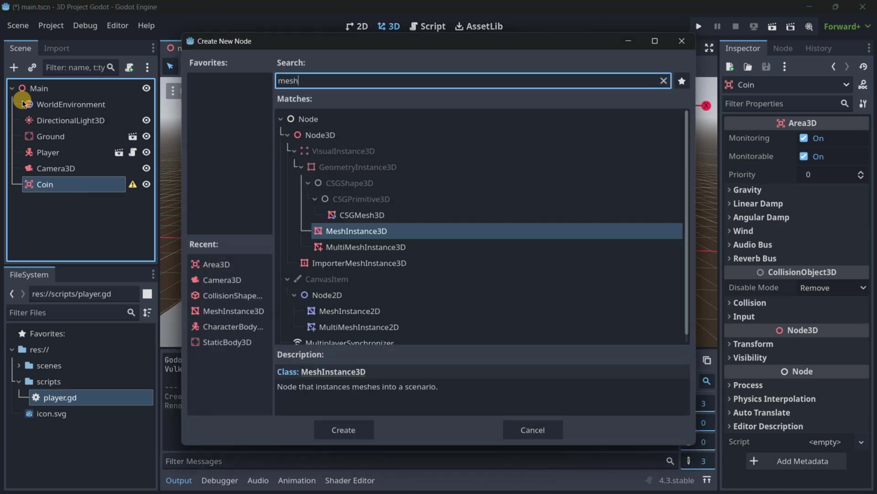
key("Return")
key("ctrl+a")
type("coll")
key("Return")
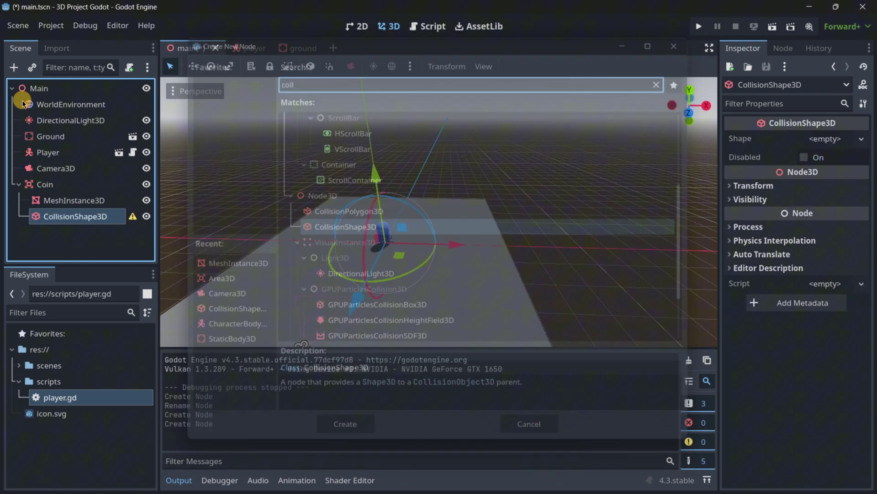
key("Up")
key("Up")
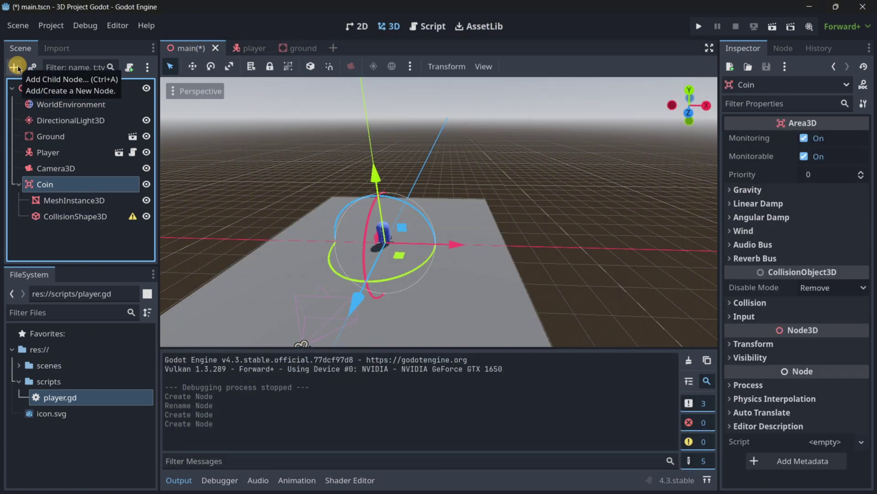
- Give the Coin's MeshInstance3D a new SphereMesh and expand its surface material override settings
left_click(66, 204)
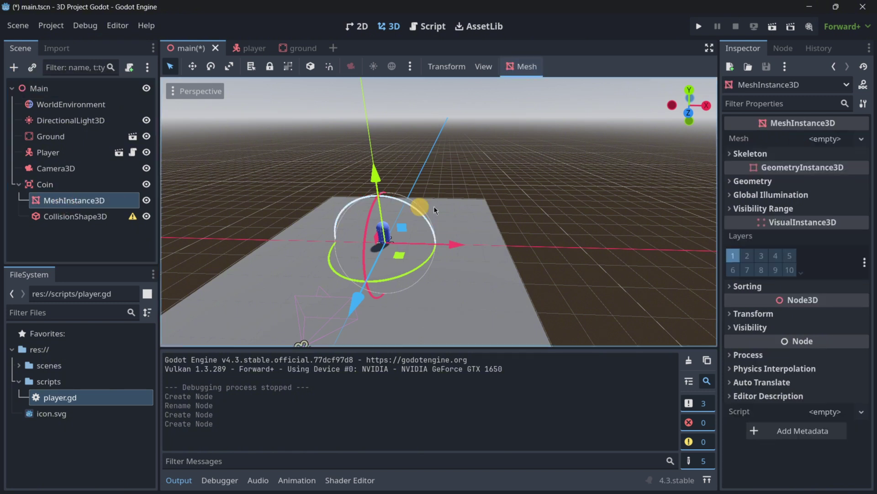
left_click(835, 138)
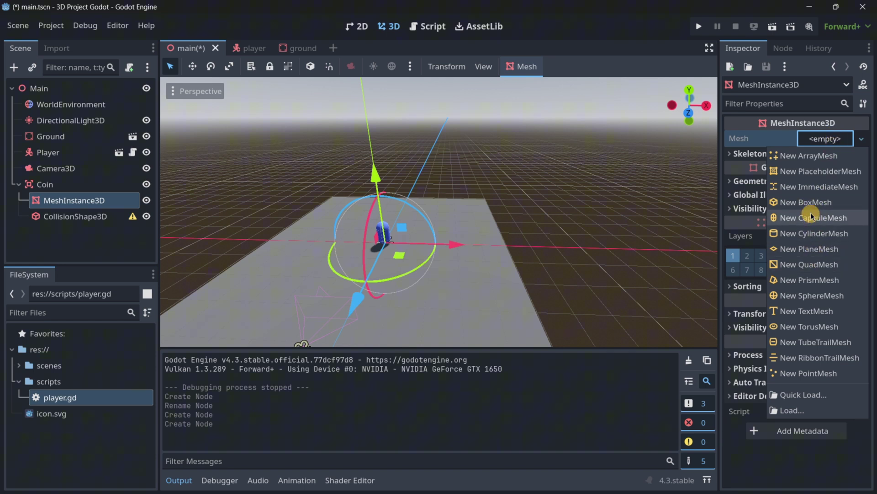
left_click(808, 296)
left_click(783, 187)
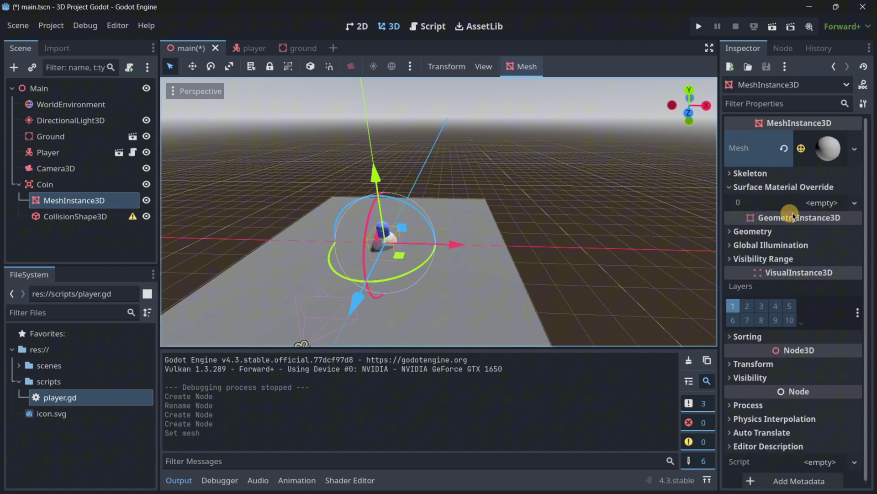
- Give the Coin's MeshInstance3D a new surface override material and set its albedo color to yellow, ffff00
left_click(821, 202)
left_click(779, 220)
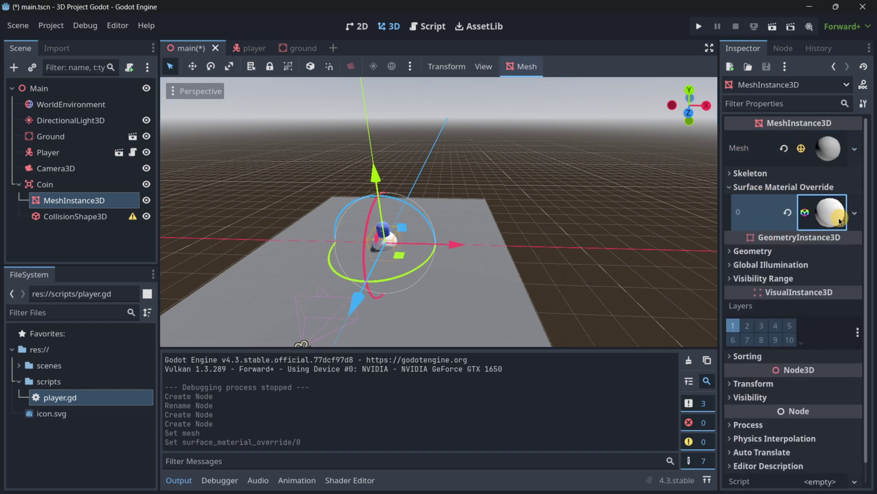
left_click(831, 214)
scroll(754, 339, "down", 1)
left_click(752, 355)
left_click(829, 370)
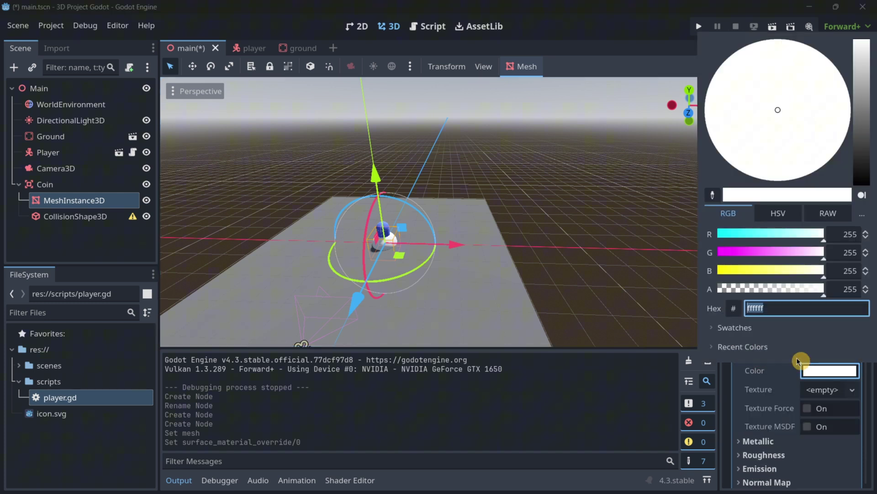
left_click_drag(735, 271, 720, 274)
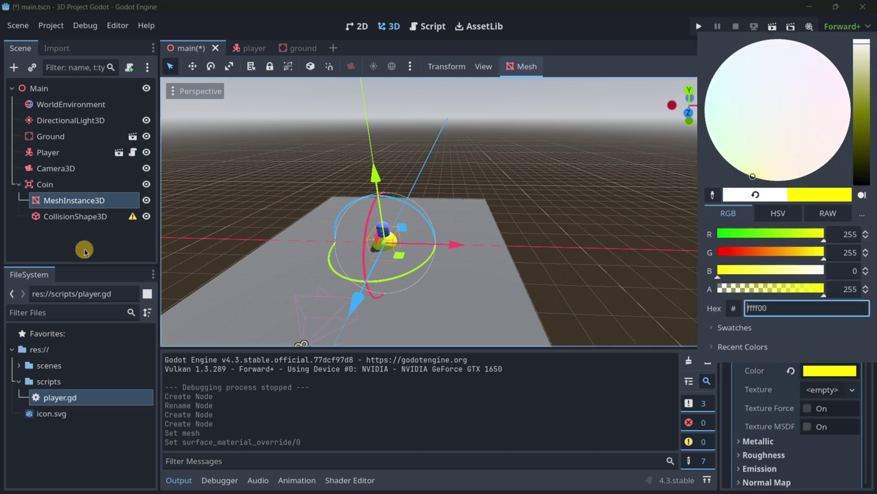
left_click(84, 249)
scroll(795, 266, "up", 2)
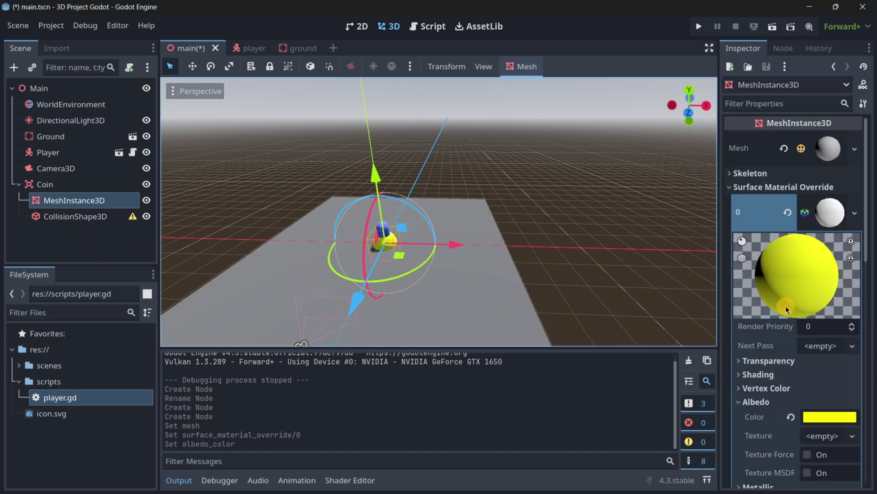
scroll(788, 299, "down", 8)
scroll(788, 293, "up", 8)
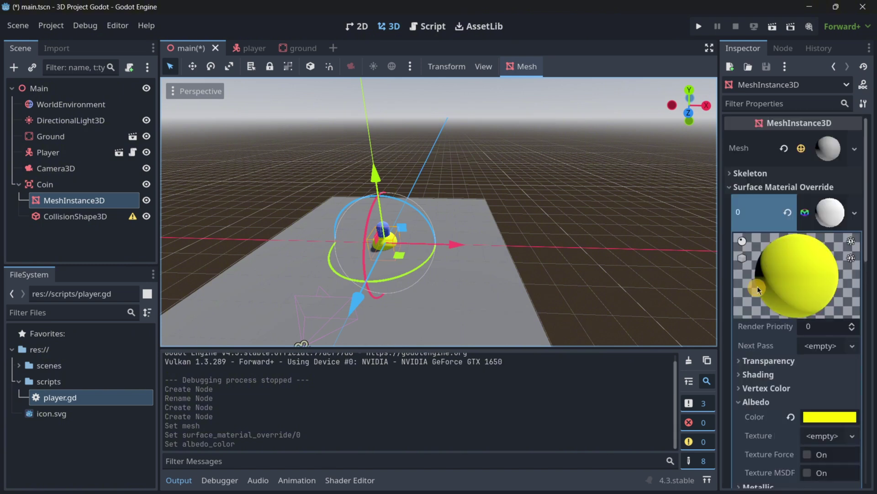
- Set the Coin's sphere mesh radius to 0.25 m and reduce its height to keep the sphere round
left_click(826, 219)
left_click(825, 218)
left_click(828, 148)
left_click(805, 276)
scroll(410, 262, "up", 6)
middle_click_drag(409, 262, 270, 254)
left_click(812, 263)
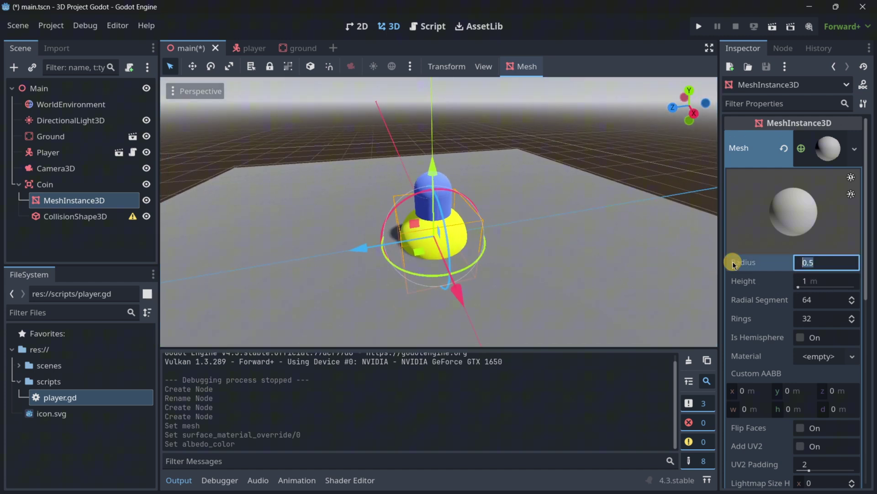
type(".25")
key("Tab")
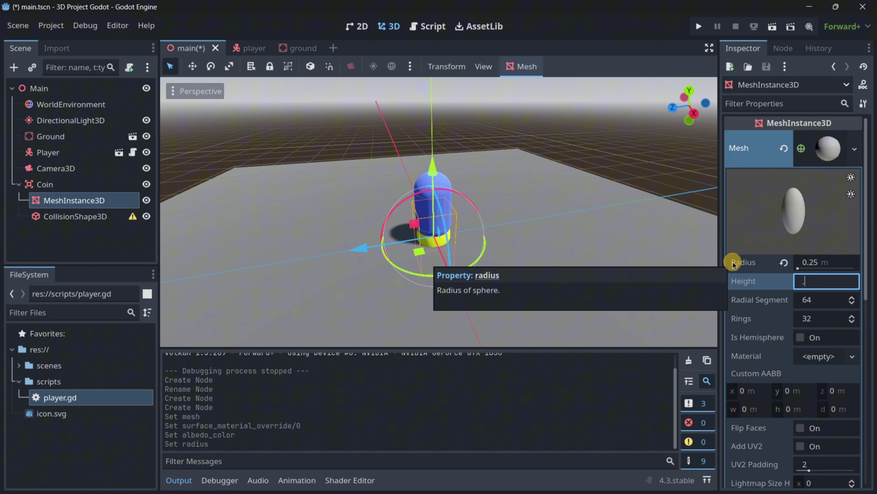
key("Return")
- Raise the Coin node vertically until it sits just above the Player capsule
middle_click_drag(384, 203, 384, 233)
left_click(45, 184)
left_click_drag(398, 174, 396, 89)
middle_click_drag(439, 251, 439, 253)
middle_click_drag(225, 260, 276, 226)
- Give the Coin's CollisionShape3D a new sphere shape with a radius of 0.25 m
left_click(125, 216)
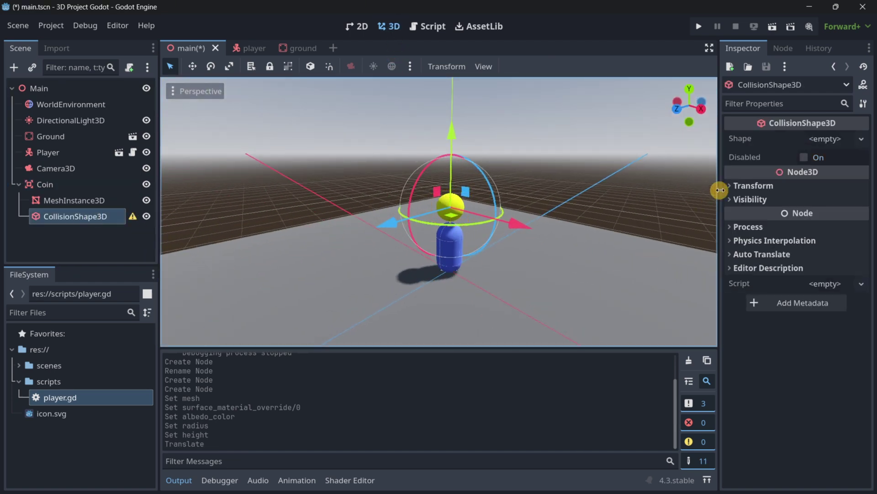
left_click(807, 139)
left_click(781, 173)
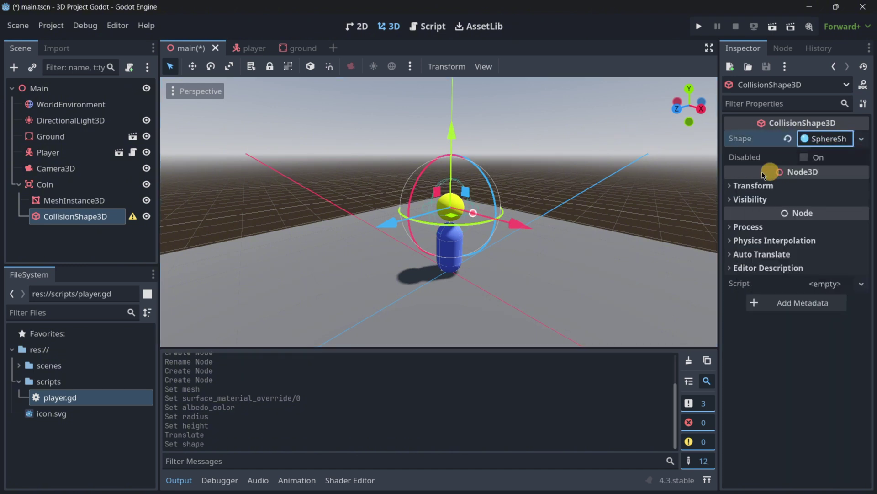
left_click(824, 146)
left_click(832, 159)
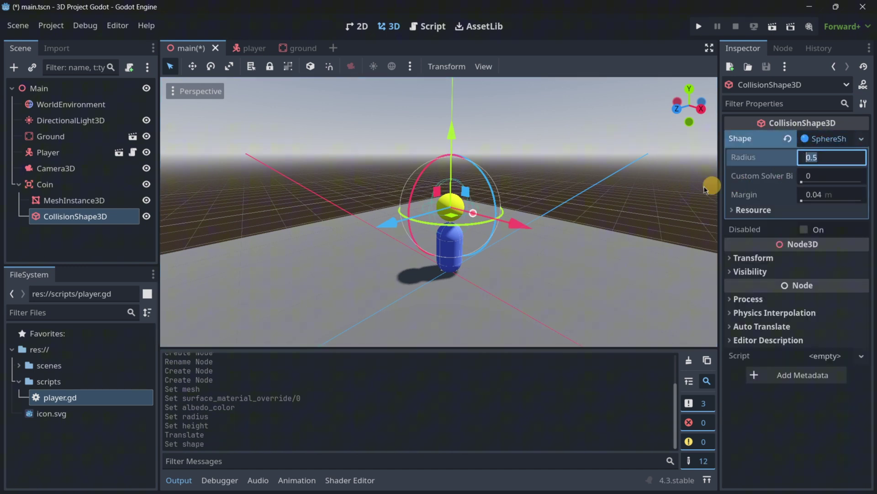
type(".25")
key("Return")
left_click(100, 247)
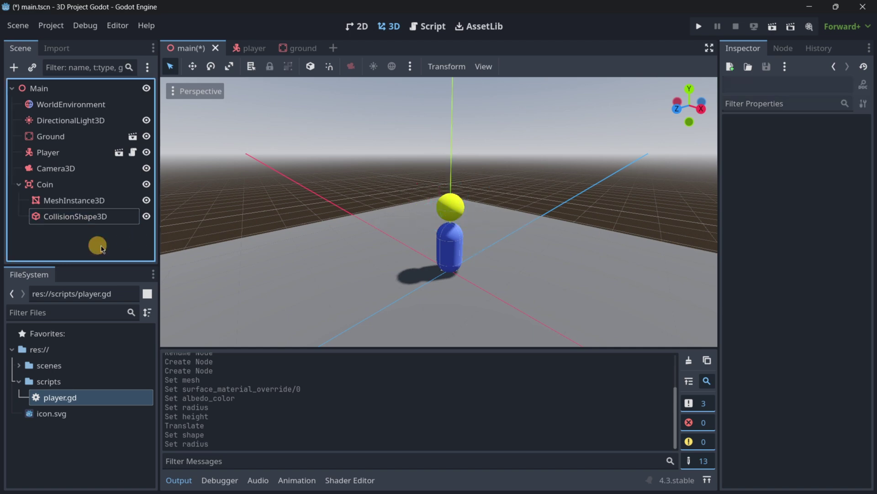
- Save the Coin branch as its own scene, coin.tscn, in the scenes folder
right_click(49, 187)
left_click(117, 406)
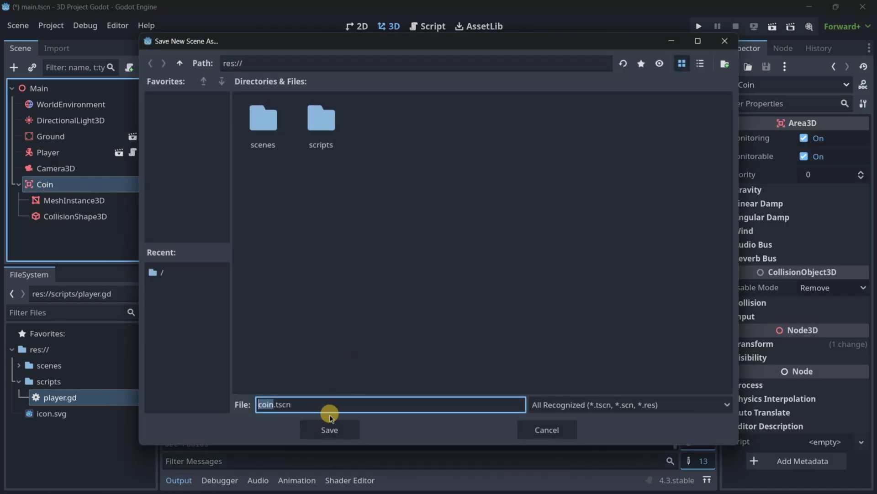
double_click(249, 130)
left_click(329, 430)
- Reset the root node's position to 0, 0, 0 in the coin scene and check the Coin in the main scene
left_click(132, 185)
left_click(84, 87)
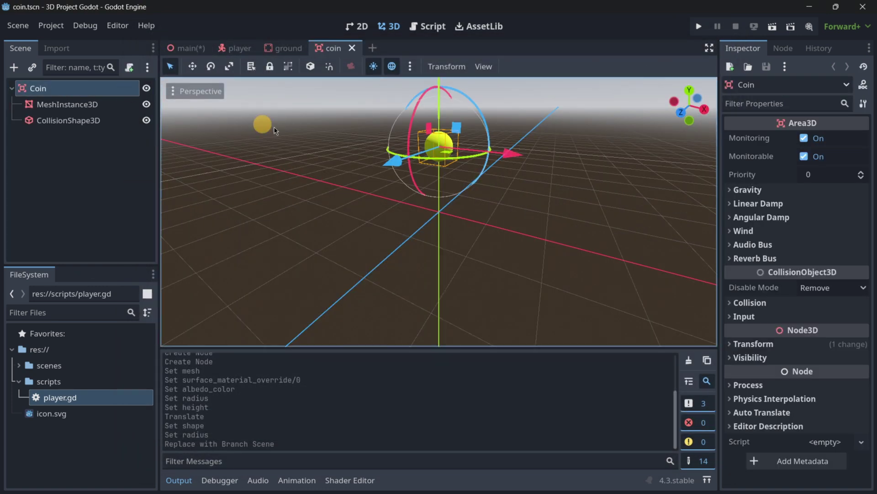
left_click(754, 344)
left_click(856, 357)
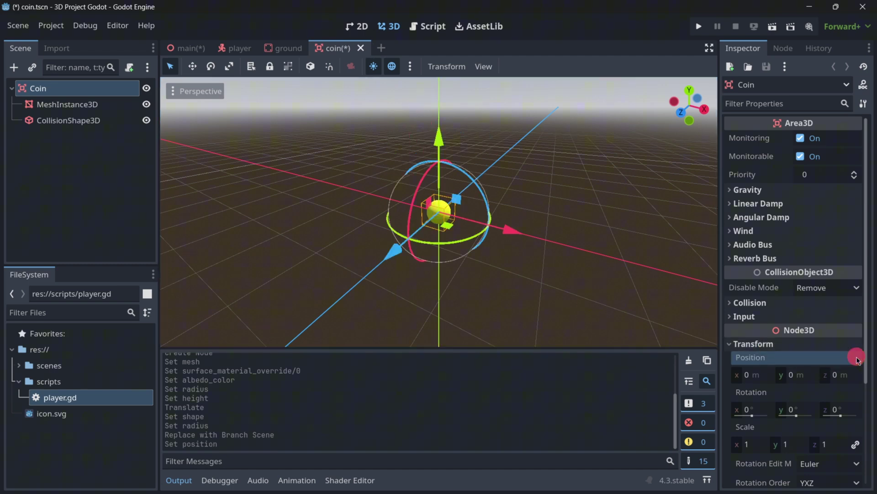
left_click(187, 47)
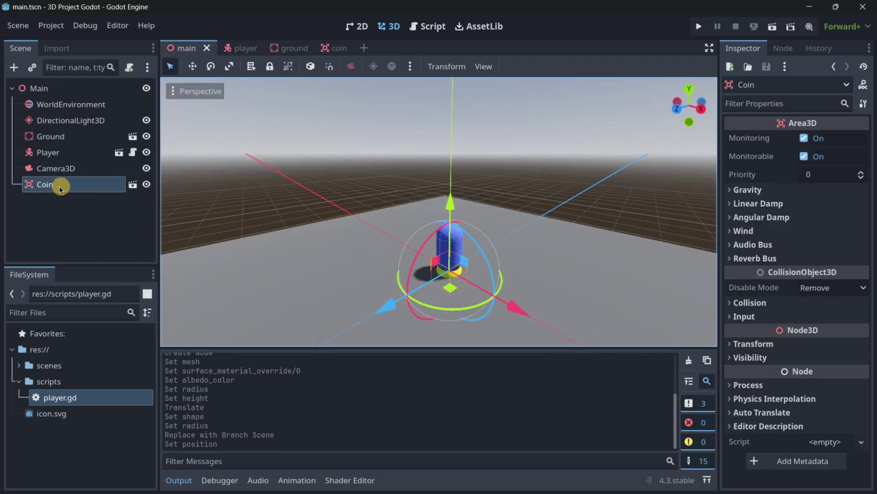
scroll(518, 232, "down", 15)
right_click_drag(414, 229, 414, 252)
- Attach a new GDScript, coin.gd, with the Empty template to the Coin root node in the coin scene
left_click(328, 50)
left_click(328, 48)
left_click(129, 68)
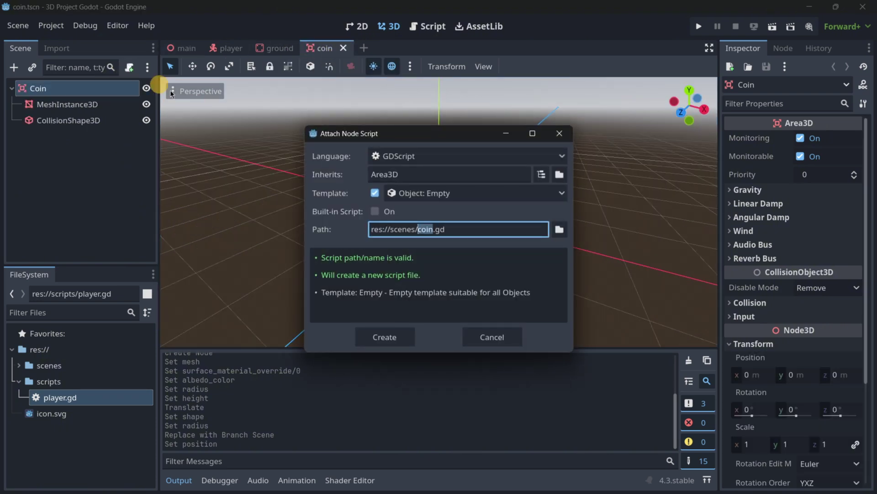
left_click(394, 333)
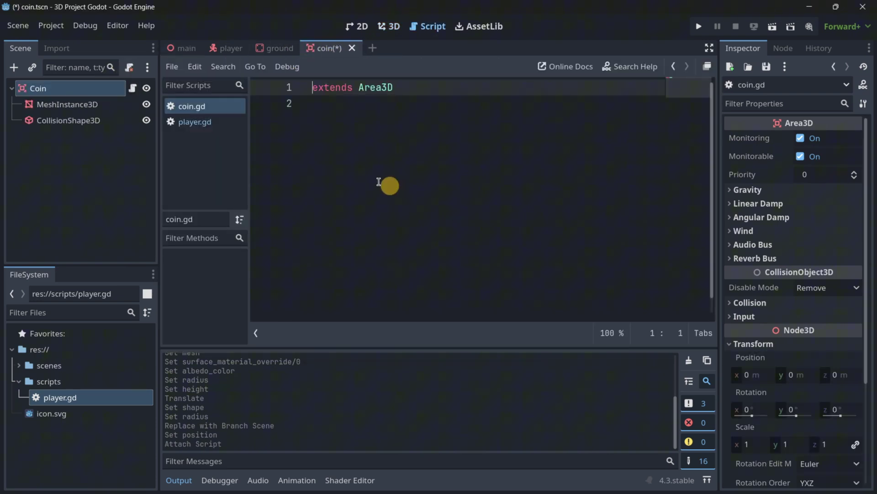
- Add the Player root node in the player scene to a new non-global group named player
left_click(231, 48)
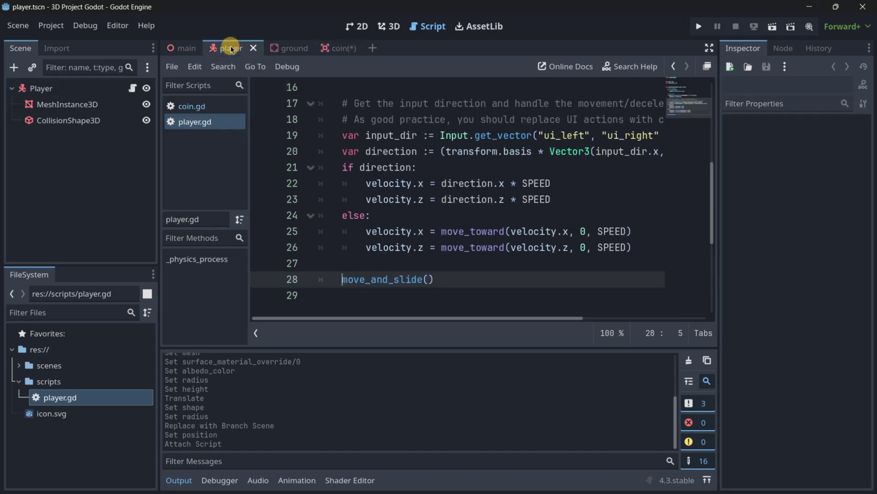
left_click(98, 89)
left_click(783, 48)
left_click(810, 69)
left_click(750, 87)
type("player")
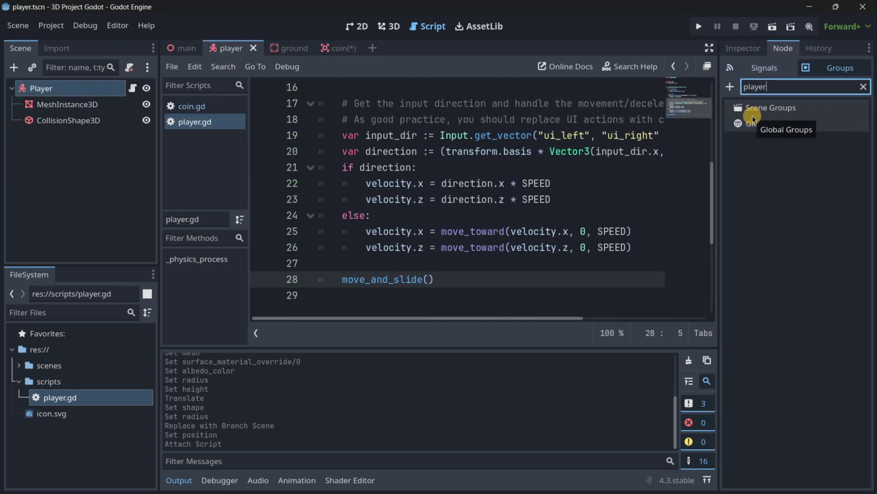
left_click(727, 88)
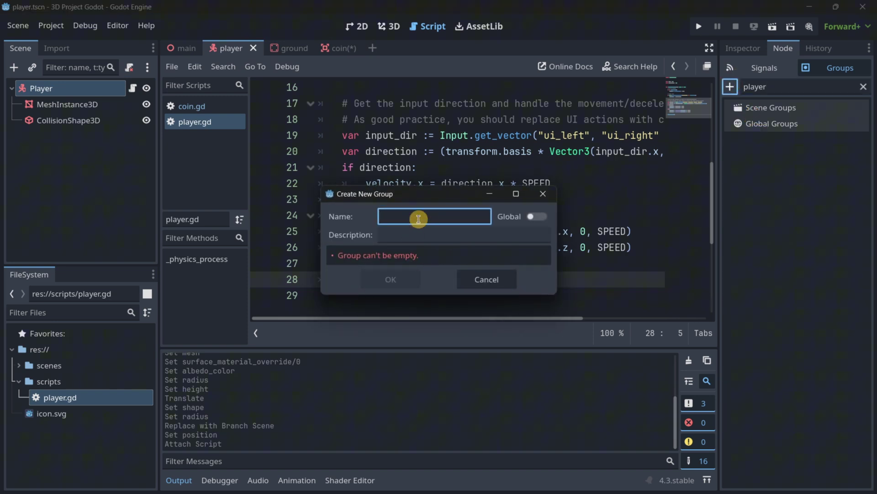
type("player")
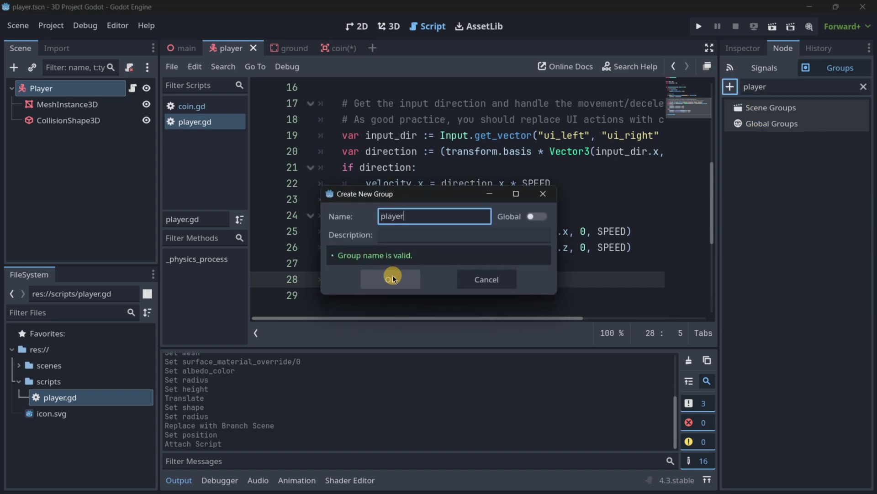
left_click(391, 279)
- Save the coin scene and connect the Coin's body_entered signal to the _on_body_entered method in its script
left_click(352, 48)
key("ctrl+s")
left_click(334, 119)
left_click(47, 88)
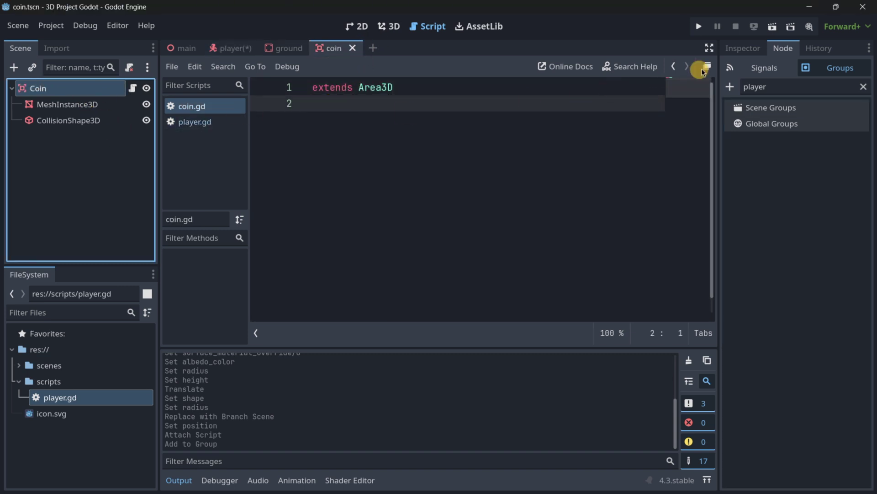
left_click(755, 68)
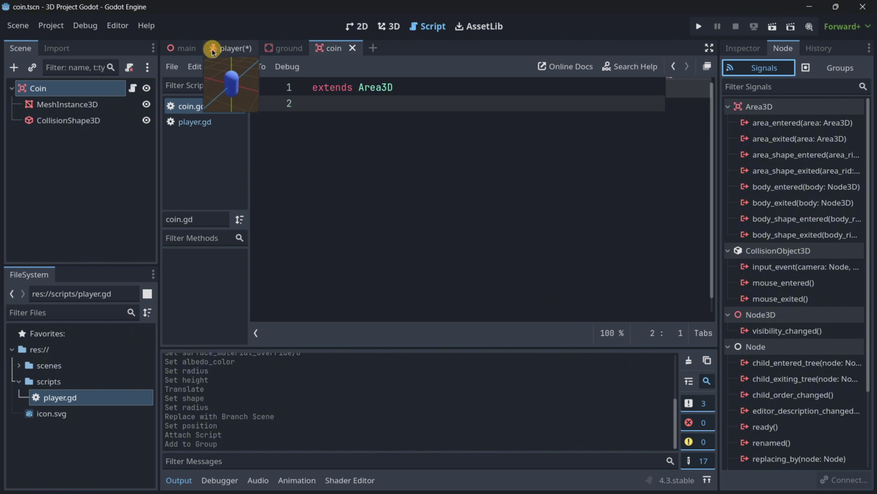
double_click(792, 192)
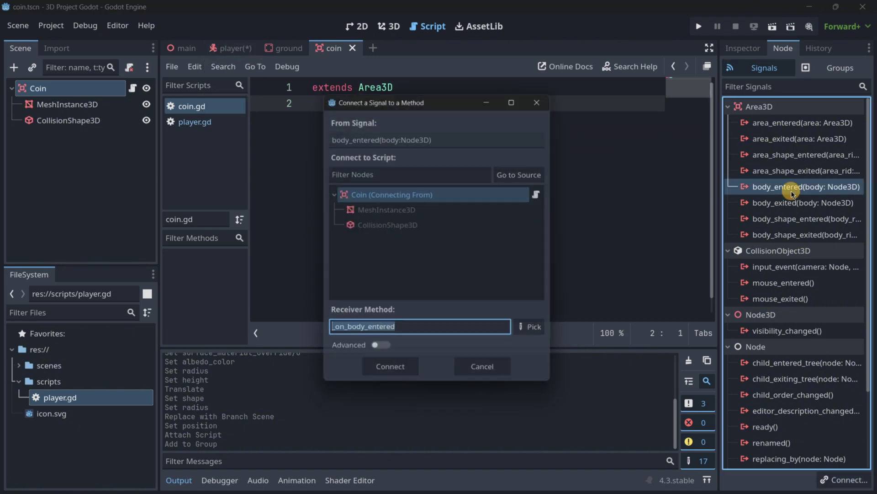
left_click(389, 369)
- Make _on_body_entered call queue_free() inside the condition if body.is_in_group("Player"):
left_click_drag(534, 153, 330, 149)
type("if body.is")
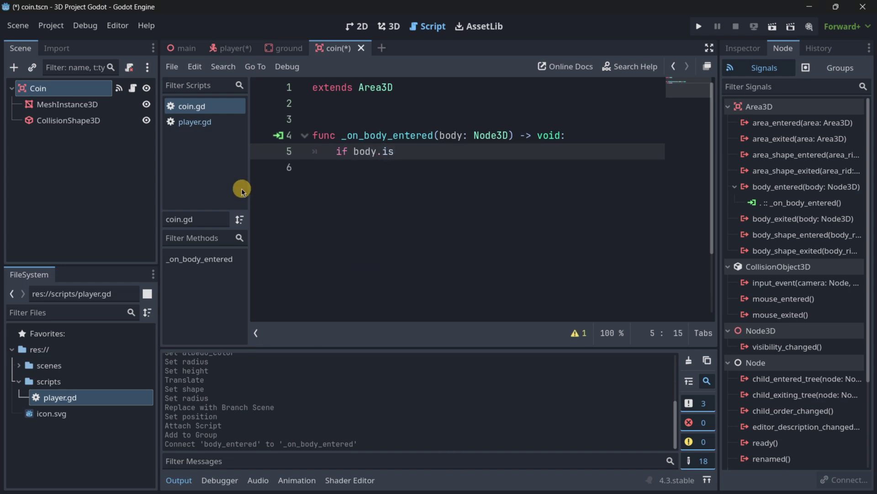
type(")_gr")
key("Return")
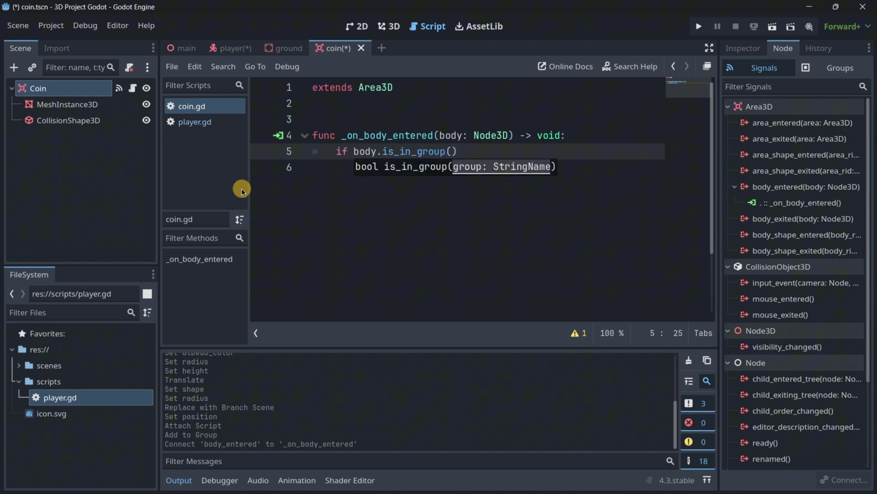
type("\"Player\")")
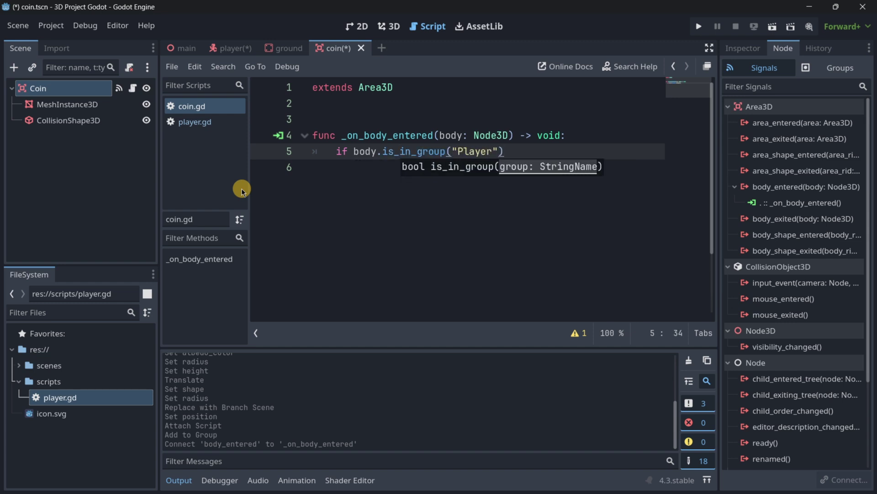
type(":")
key("Return")
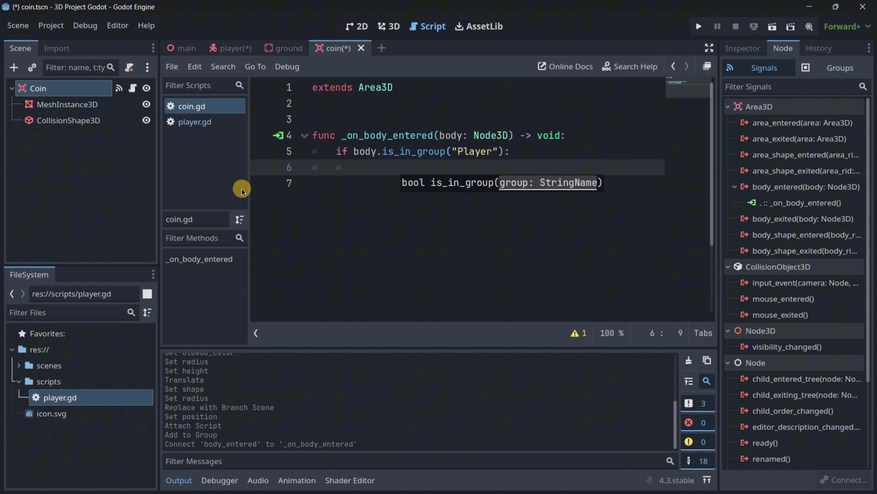
type("queue_free()")
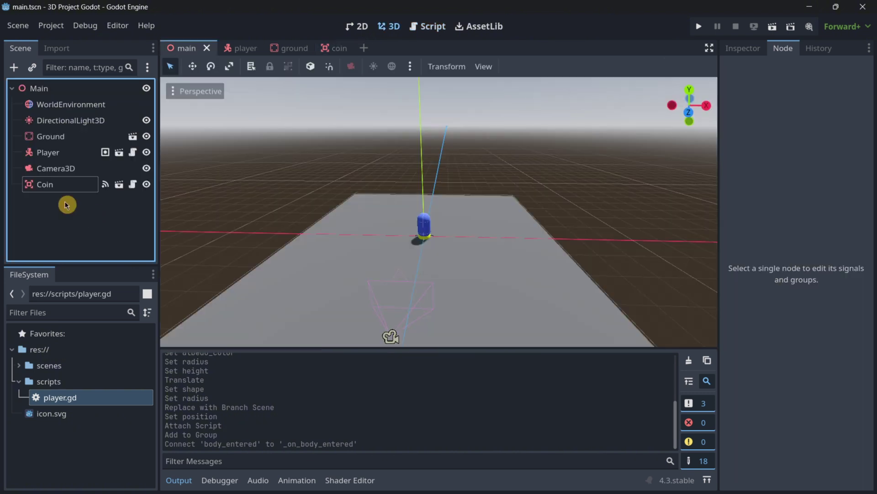
- Duplicate the Coin in the main scene and move the copy beside the Player, raised above the ground
left_click(49, 184)
key("ctrl+d")
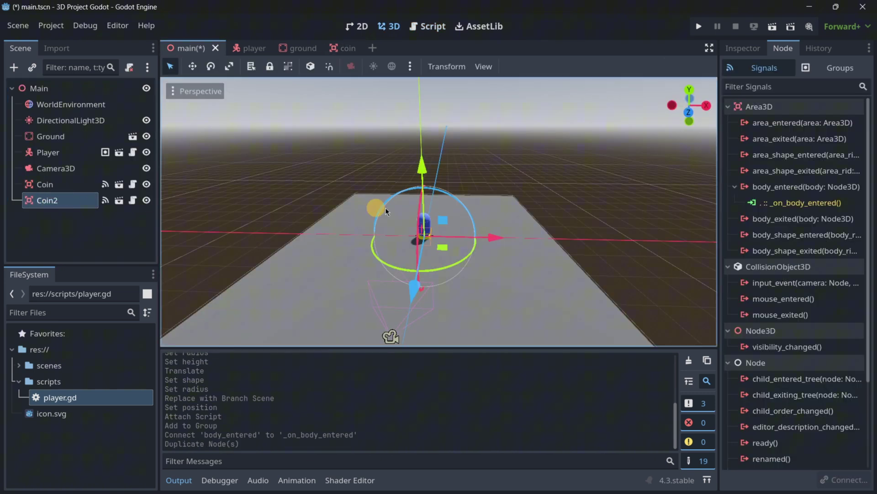
left_click_drag(414, 288, 406, 323)
left_click_drag(490, 261, 545, 263)
left_click_drag(471, 196, 474, 166)
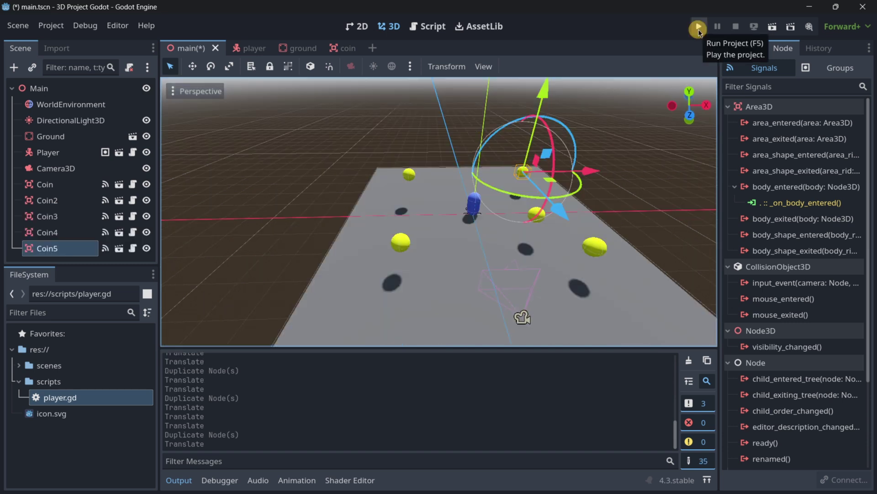
- Run the project with the current scene as main scene and move and jump the Player into the coins to test collecting
left_click(698, 28)
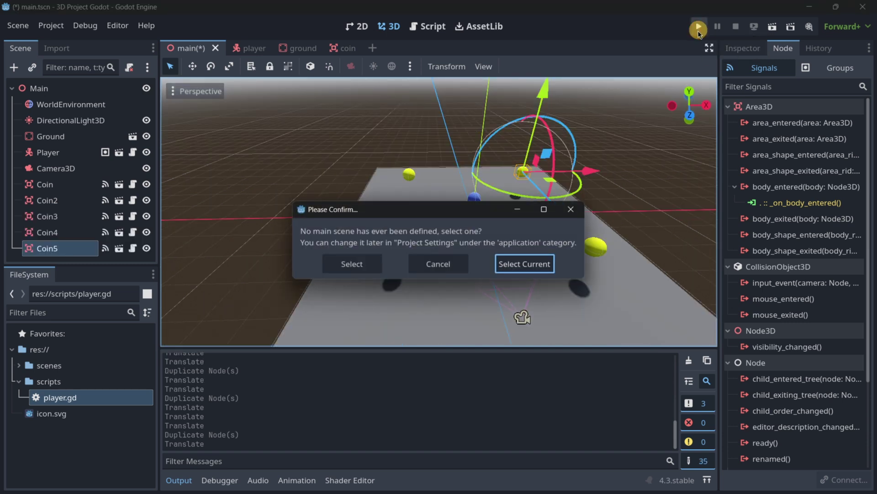
left_click(524, 262)
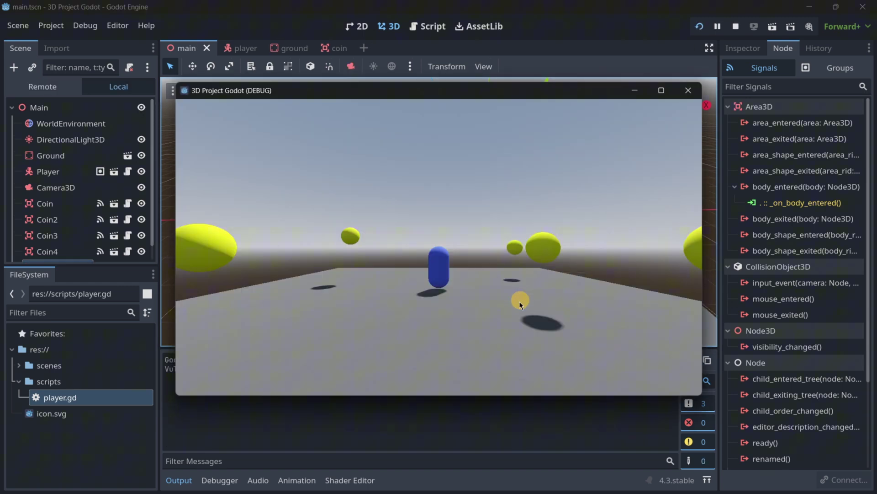
key("Down")
key("Right")
key("Up")
key("Left")
key("Down")
key("Right")
key("space")
key("Up")
key("Down")
key("Up")
key("space")
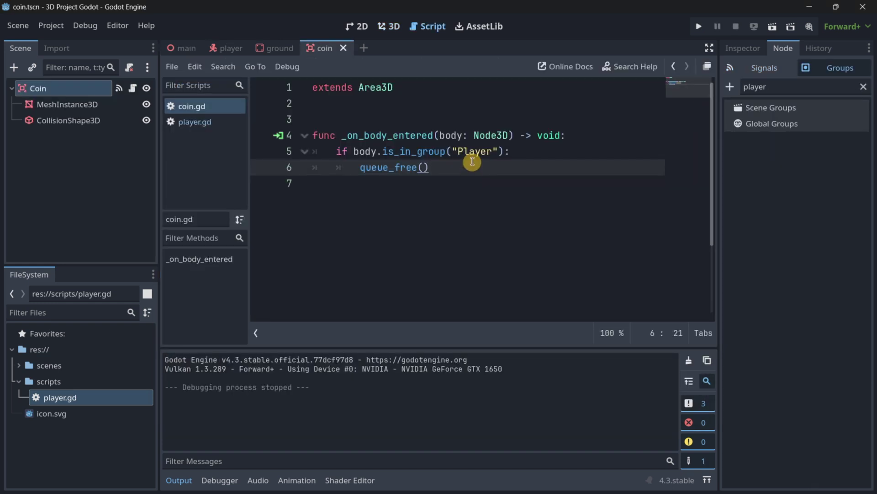
- Change the group name in coin.gd's is_in_group check to lowercase "player"
left_click(459, 152)
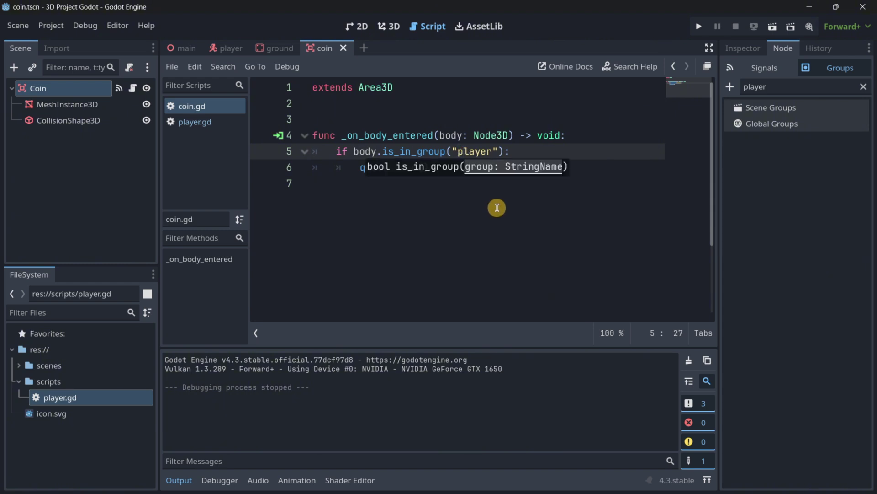
- Check the Player's group in the player scene and run the project, moving and jumping the Player into all the coins to test collecting
left_click(236, 49)
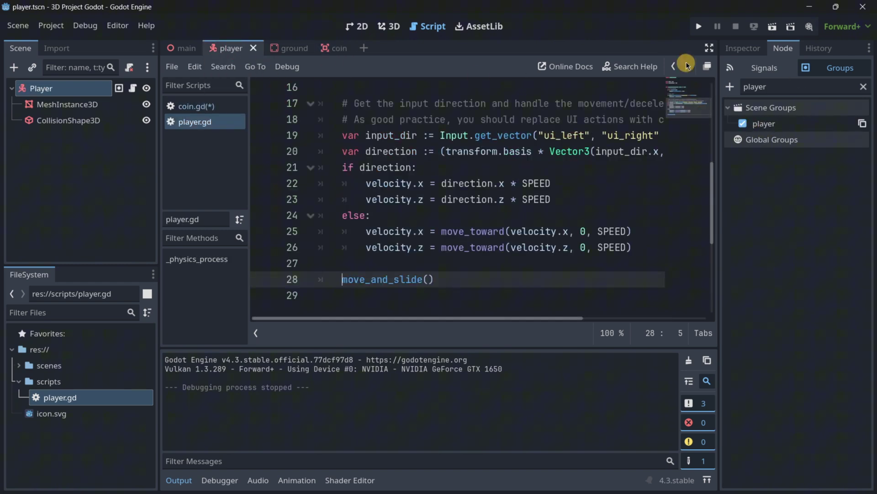
left_click(773, 28)
left_click(688, 90)
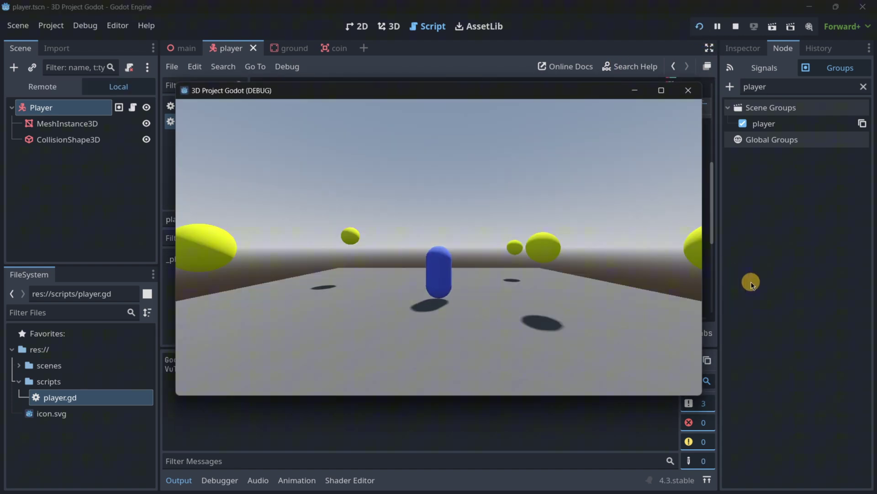
key("Left")
key("Up")
key("Right")
key("Up")
key("Left")
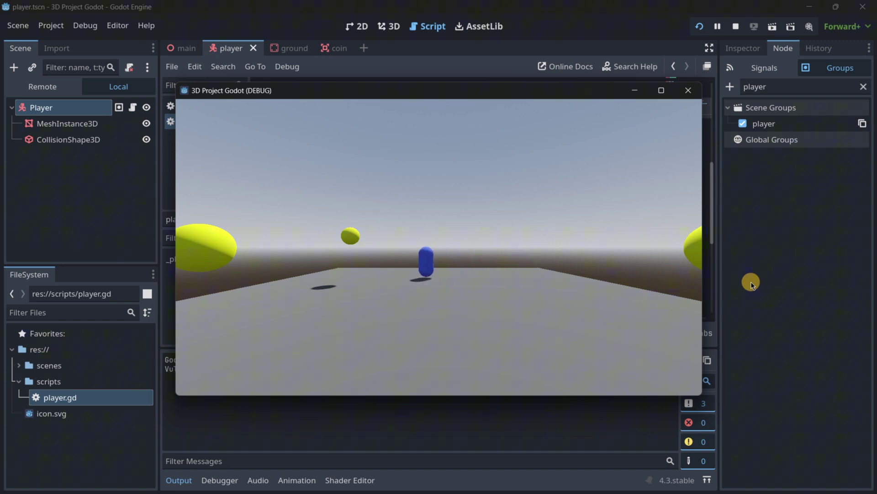
key("Down")
key("space")
key("Right")
key("Up")
key("Left")
key("Down")
key("space")
key("Right")
key("Up")
key("s")
key("a")
key("d")
key("Left")
key("Up")
key("d")
key("s")
key("a")
key("w")
key("d")
key("s")
key("a")
key("d")
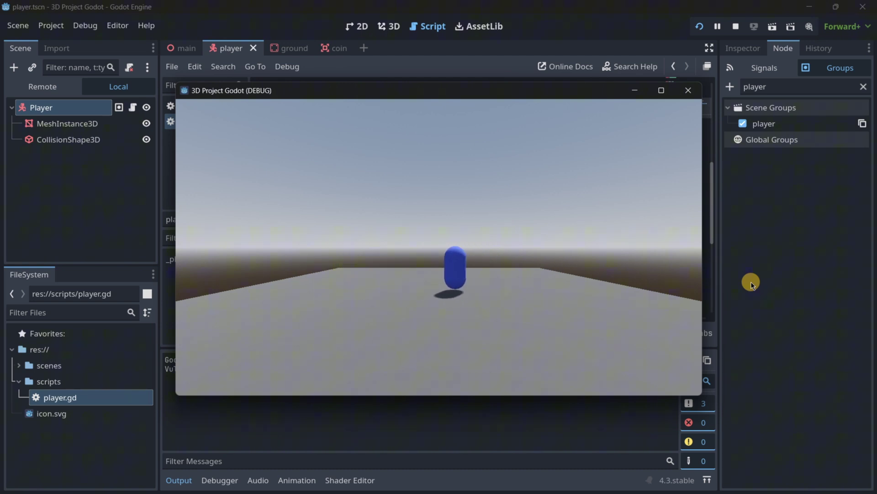
key("s")
key("a")
key("w")
key("d")
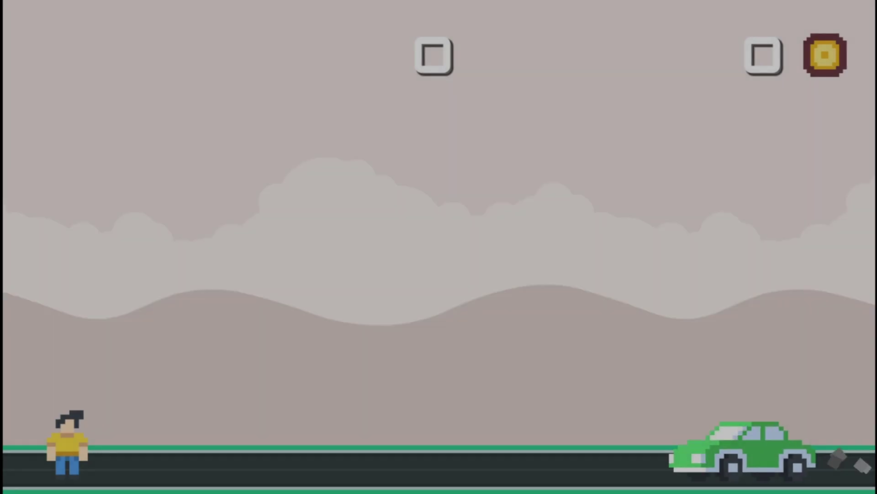
key("space")
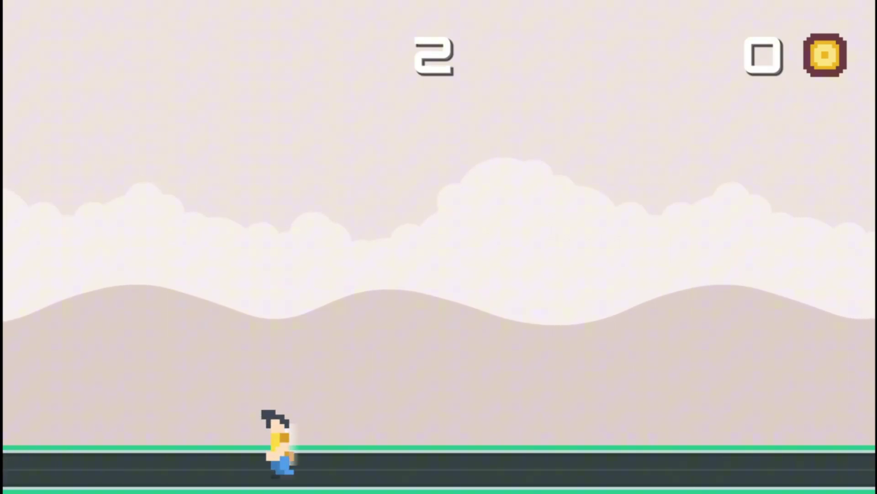
key("space")
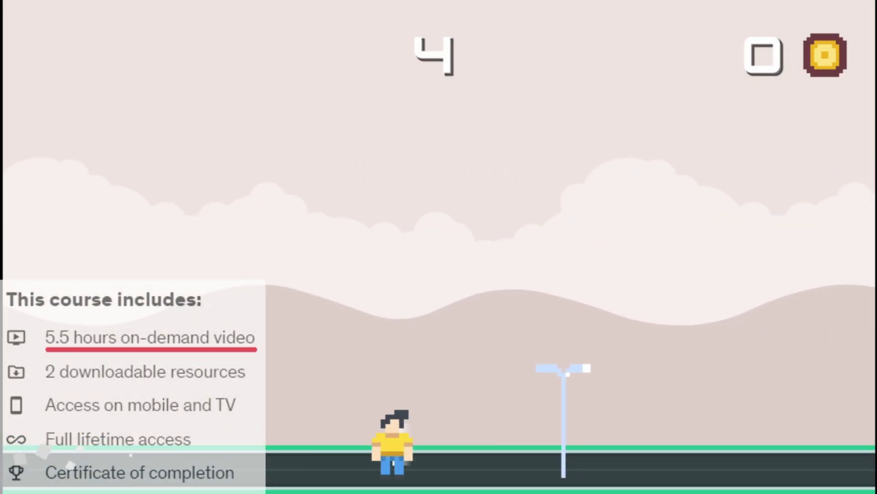
key("Right")
key("Left")
key("Right")
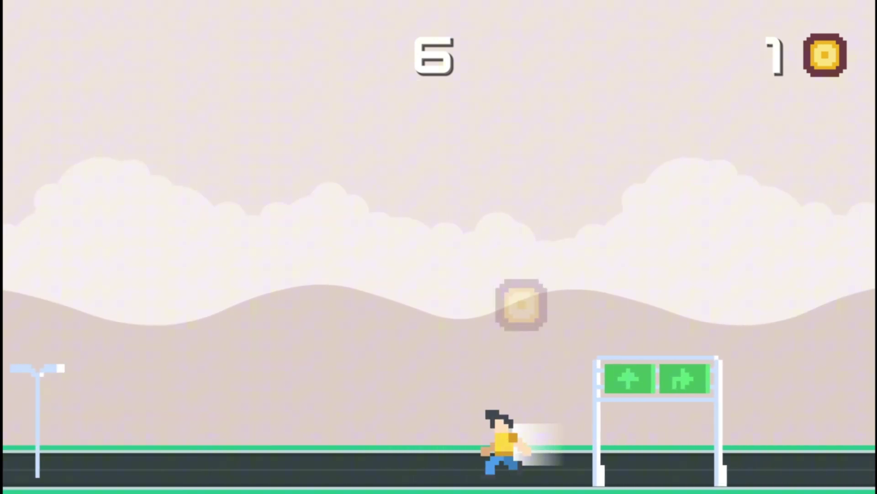
key("space")
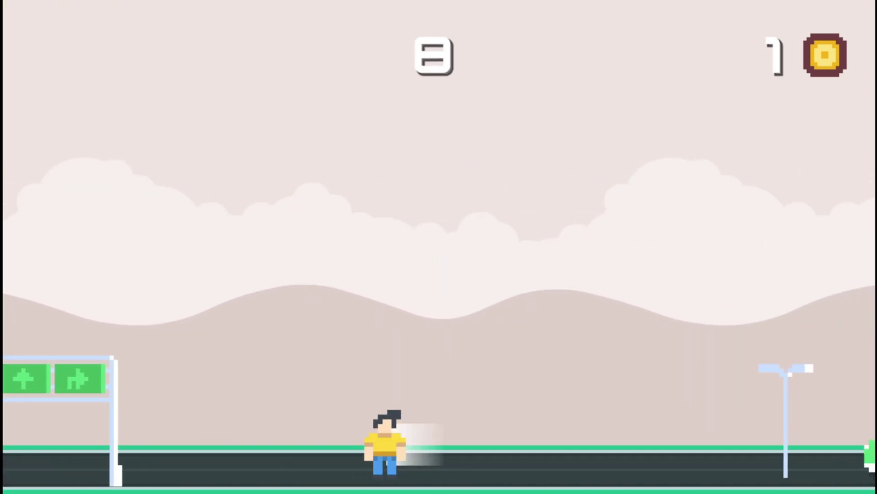
key("space")
key("space")
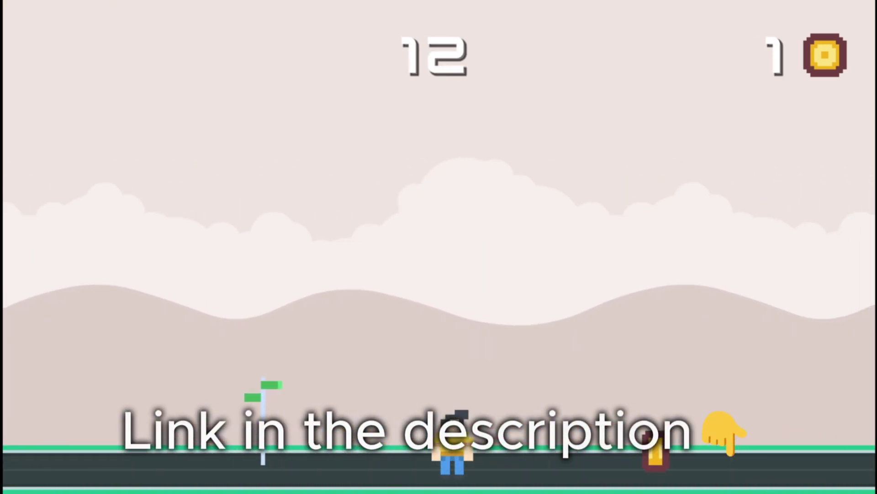